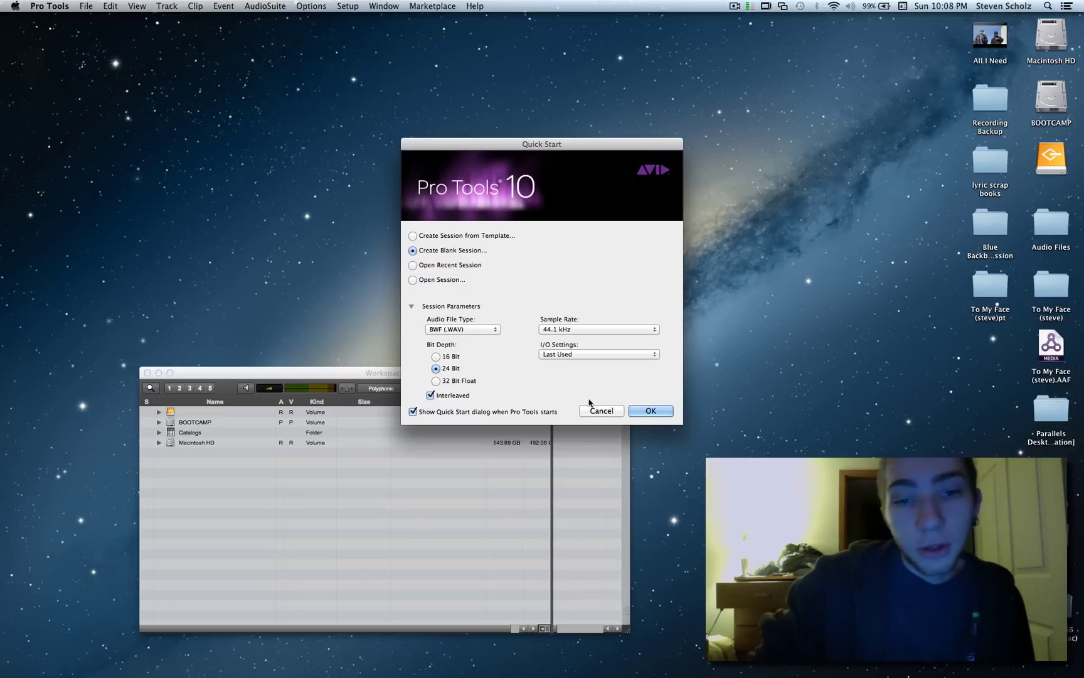
Create a blank session with the Stereo Mix I/O setting and save it as 'record'.
{"action": "left_click", "coordinate": [597, 355]}
{"action": "left_click", "coordinate": [565, 369]}
{"action": "left_click", "coordinate": [645, 412]}
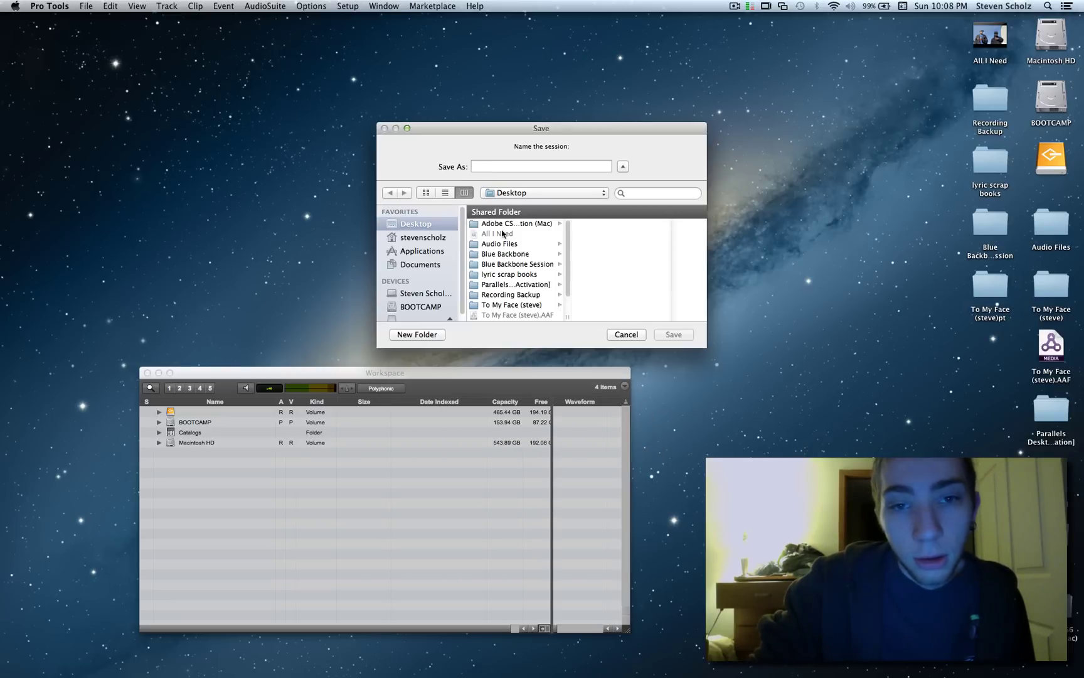
{"action": "type", "text": "record"}
{"action": "key", "text": "Return"}
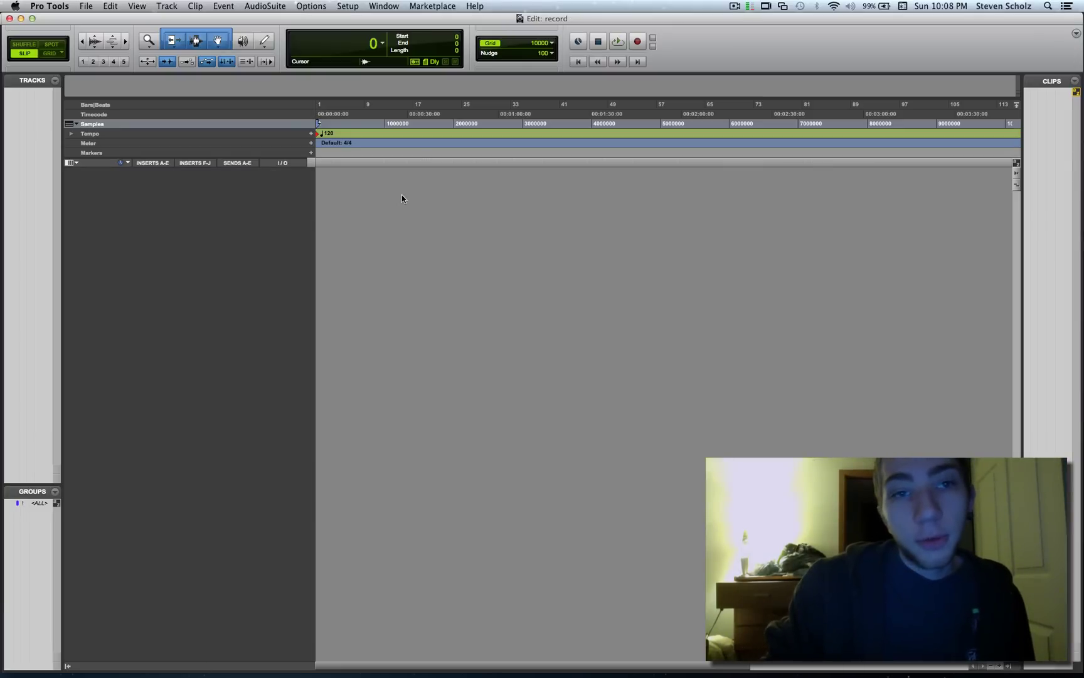
Bring up the New Tracks dialog via Track > New and reposition it on screen.
{"action": "left_click", "coordinate": [165, 6]}
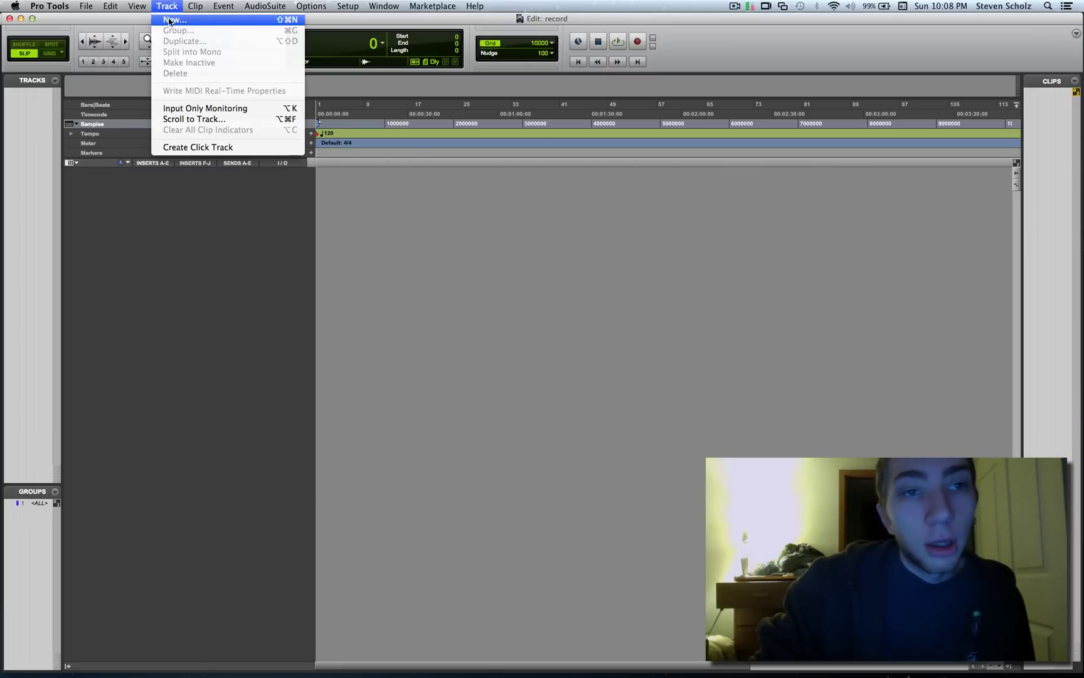
{"action": "left_click", "coordinate": [175, 19]}
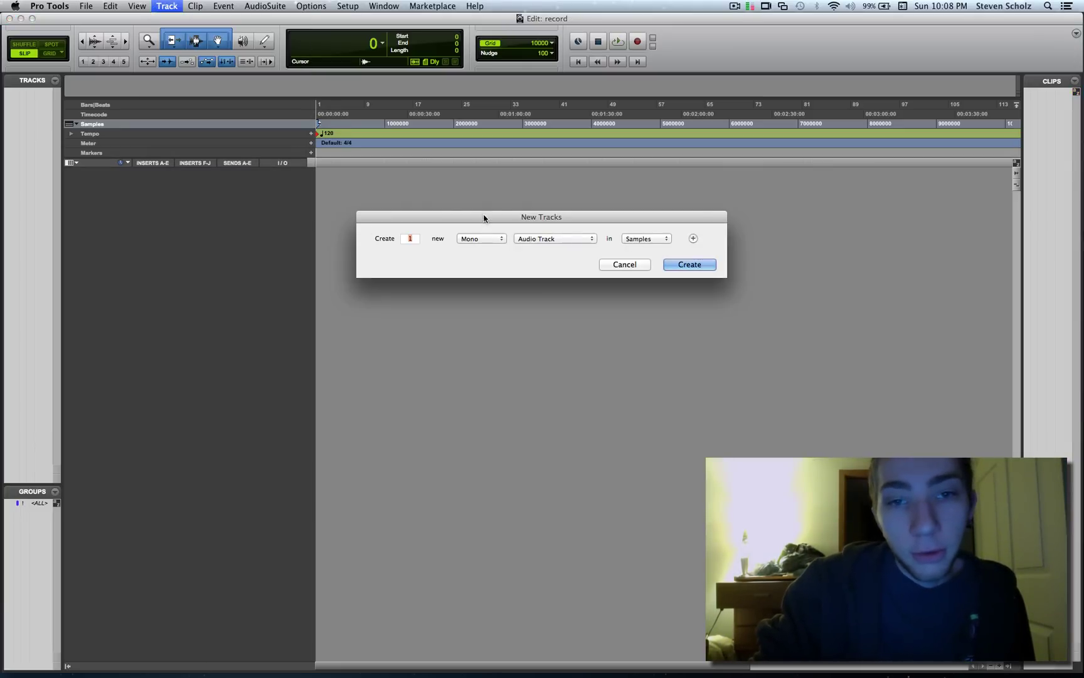
{"action": "left_click_drag", "start_coordinate": [484, 217], "coordinate": [467, 215]}
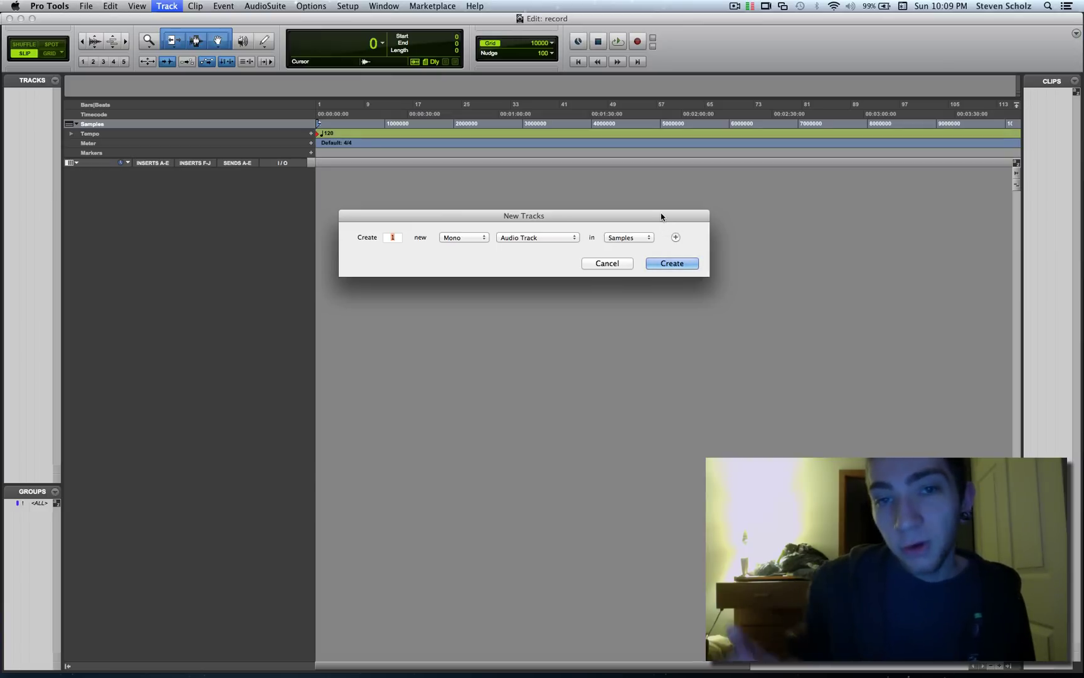
{"action": "left_click_drag", "start_coordinate": [661, 213], "coordinate": [646, 199]}
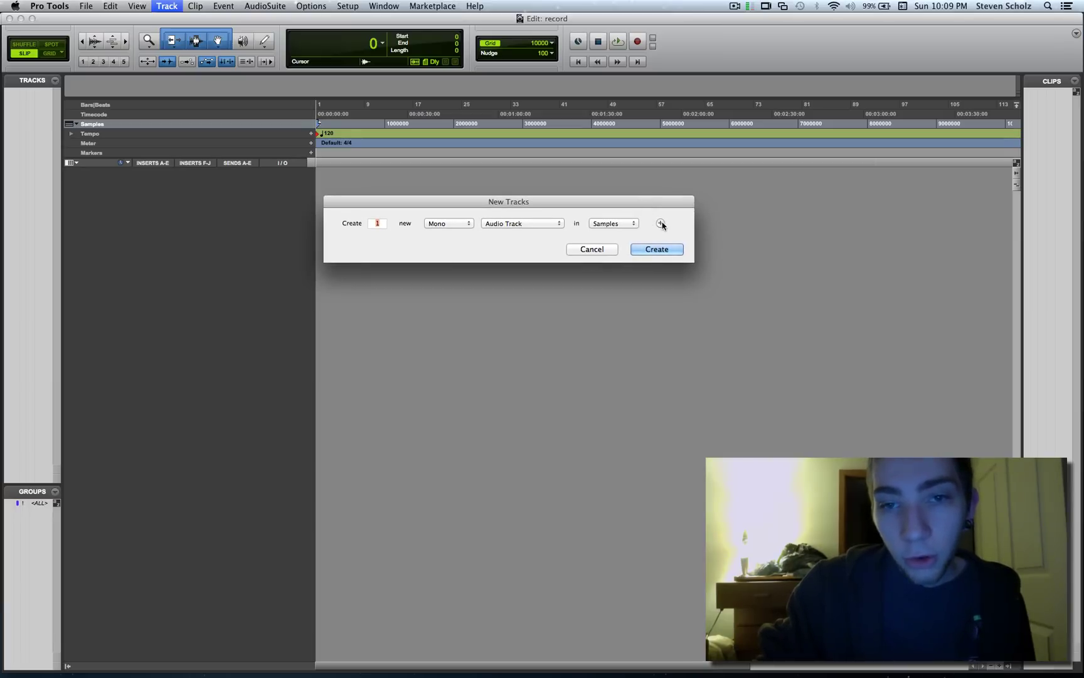
Configure a stereo Master Fader row and a stereo Aux Input row in New Tracks.
{"action": "left_click", "coordinate": [439, 224]}
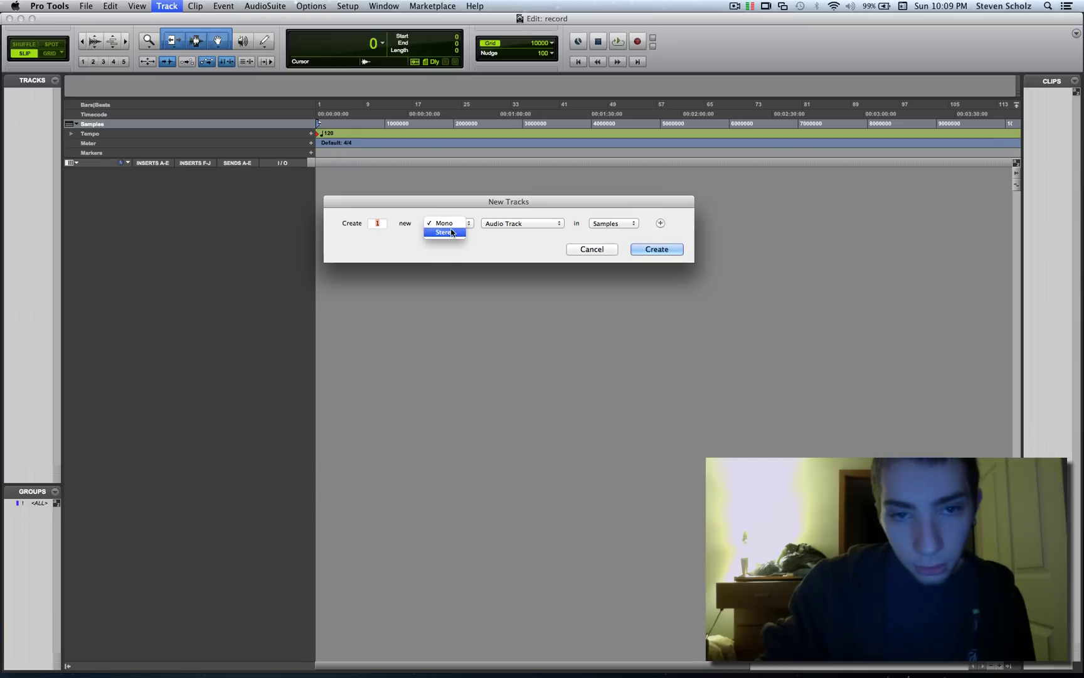
{"action": "left_click", "coordinate": [511, 224]}
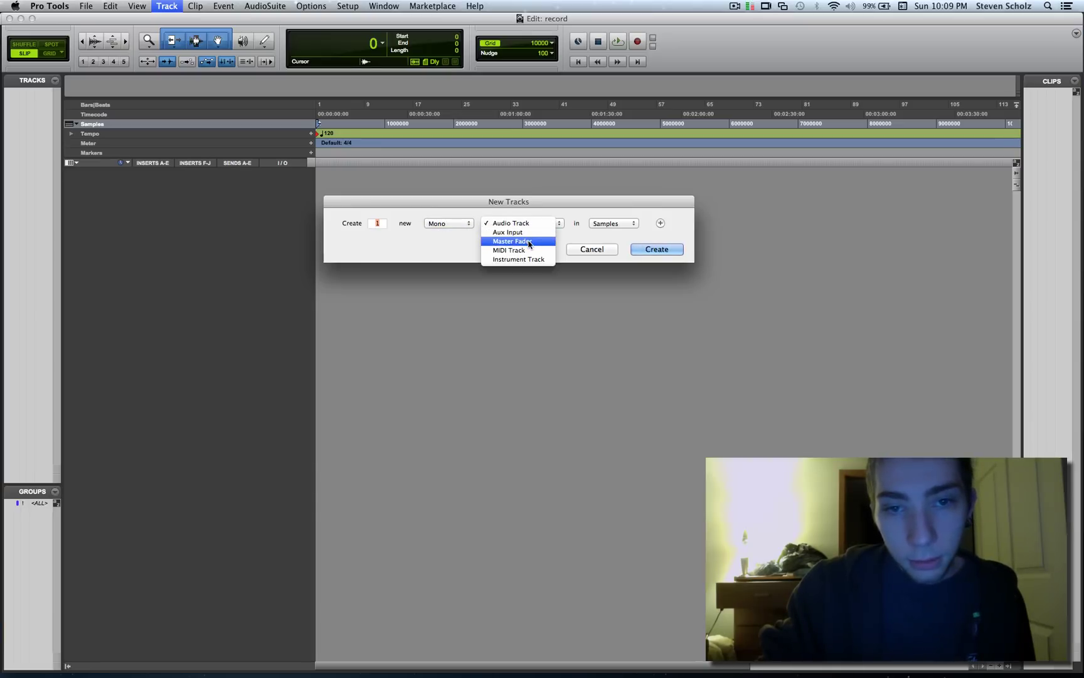
{"action": "left_click", "coordinate": [530, 241]}
{"action": "left_click", "coordinate": [660, 223]}
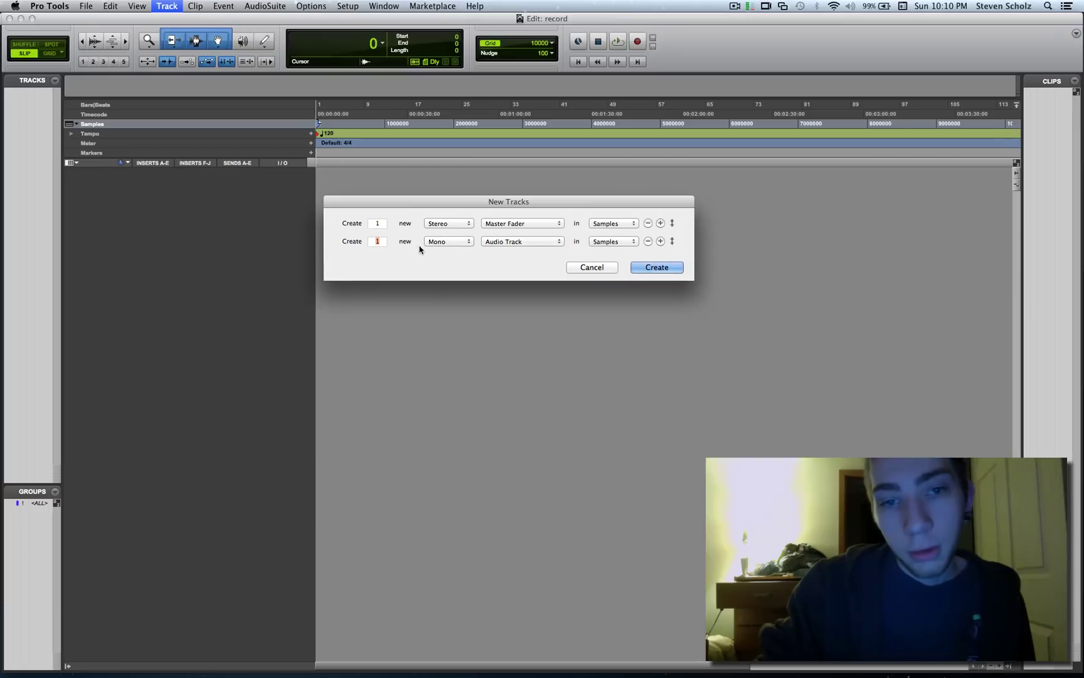
{"action": "left_click", "coordinate": [439, 242]}
{"action": "key", "text": "Return"}
{"action": "left_click", "coordinate": [512, 241]}
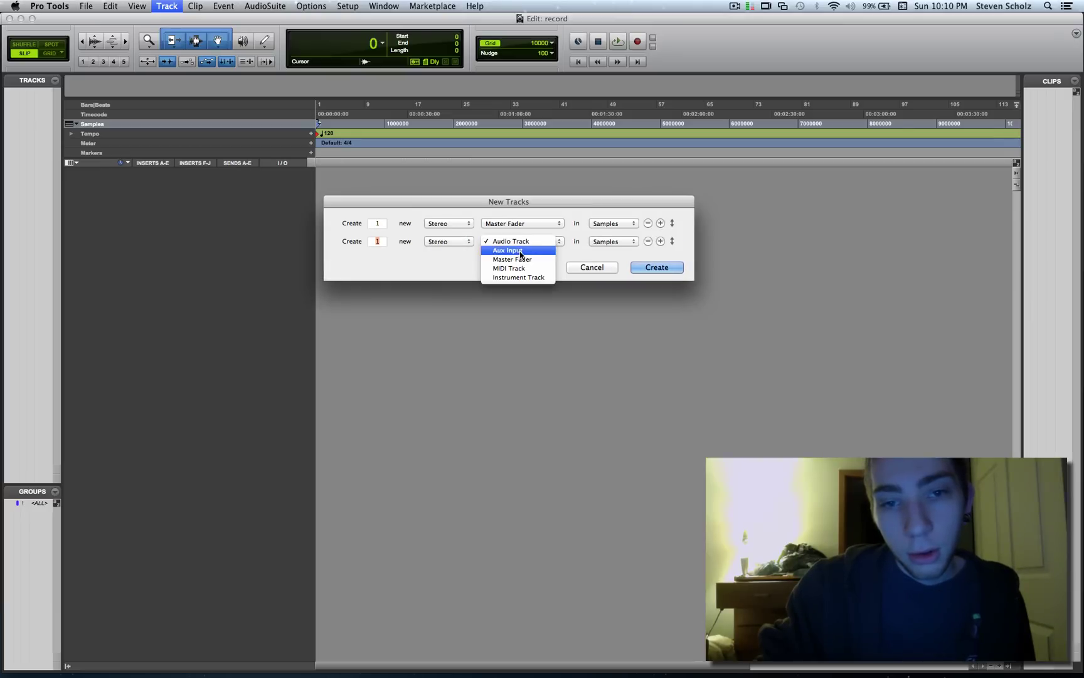
{"action": "left_click", "coordinate": [511, 250]}
Add rows for 2 mono audio tracks and a mono Aux Input, then create the tracks.
{"action": "left_click", "coordinate": [660, 241]}
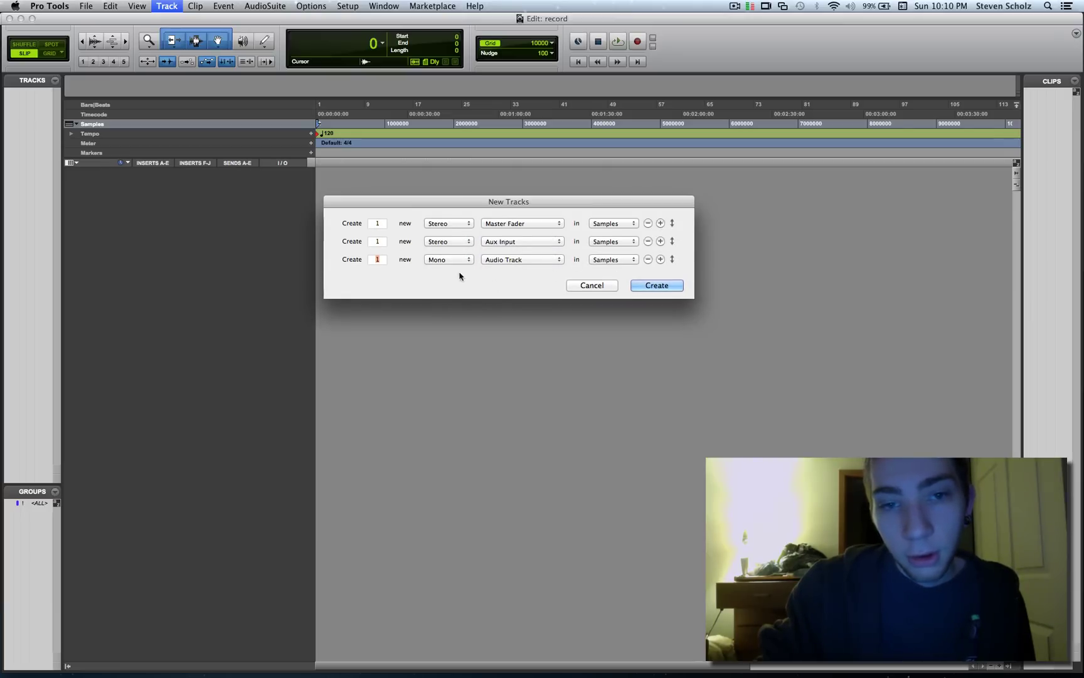
{"action": "type", "text": "2"}
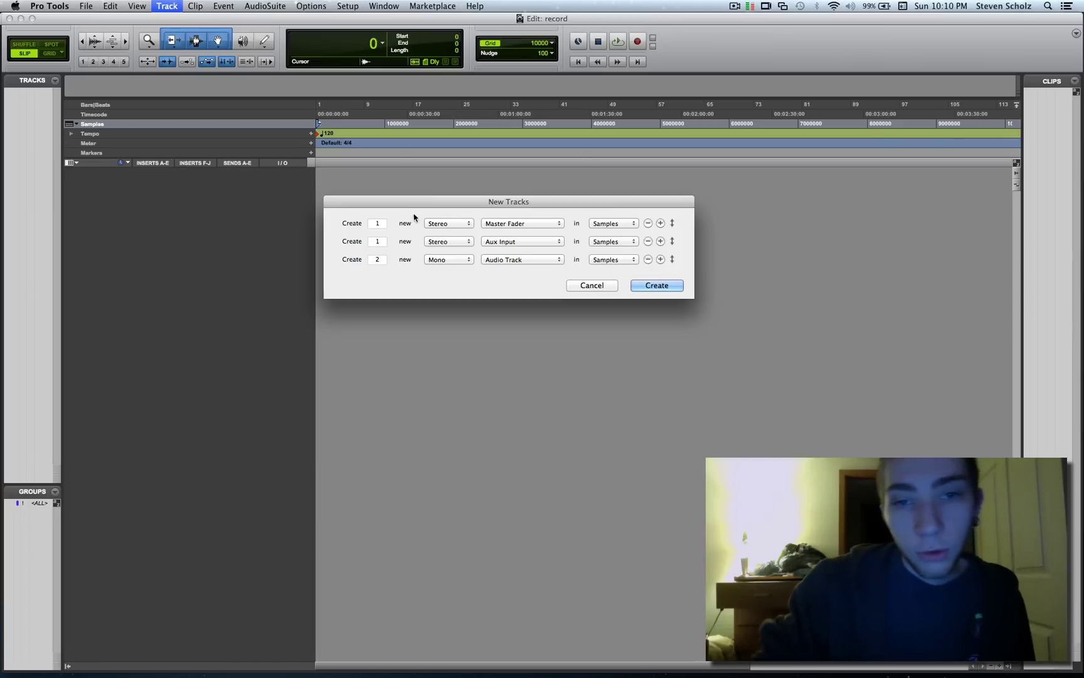
{"action": "left_click", "coordinate": [661, 259]}
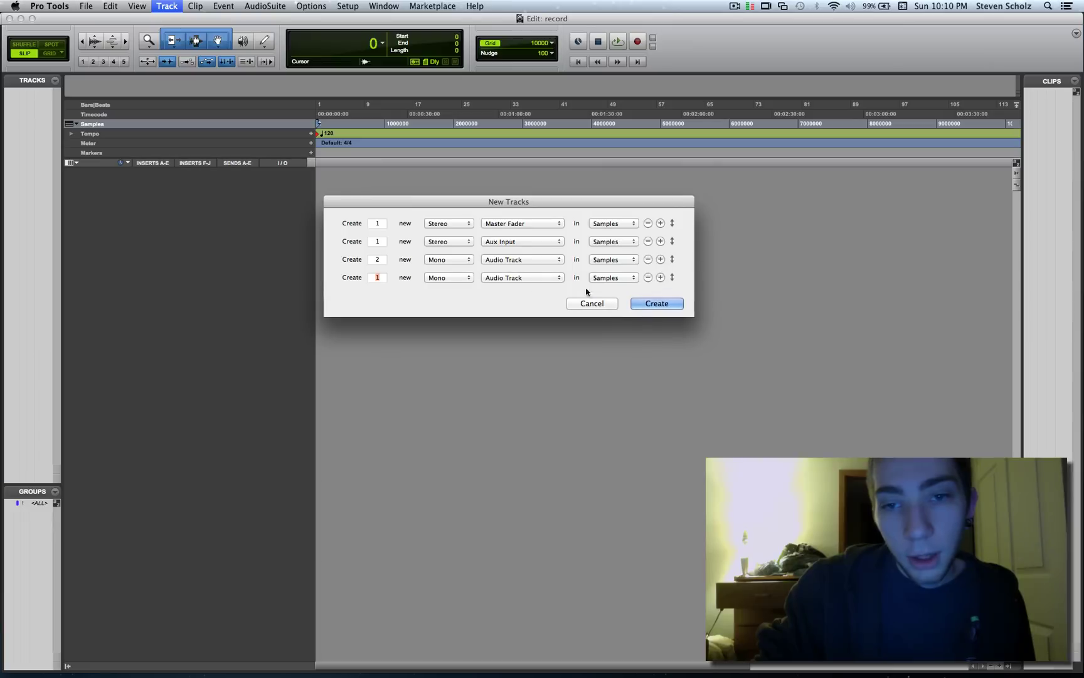
{"action": "left_click", "coordinate": [499, 280]}
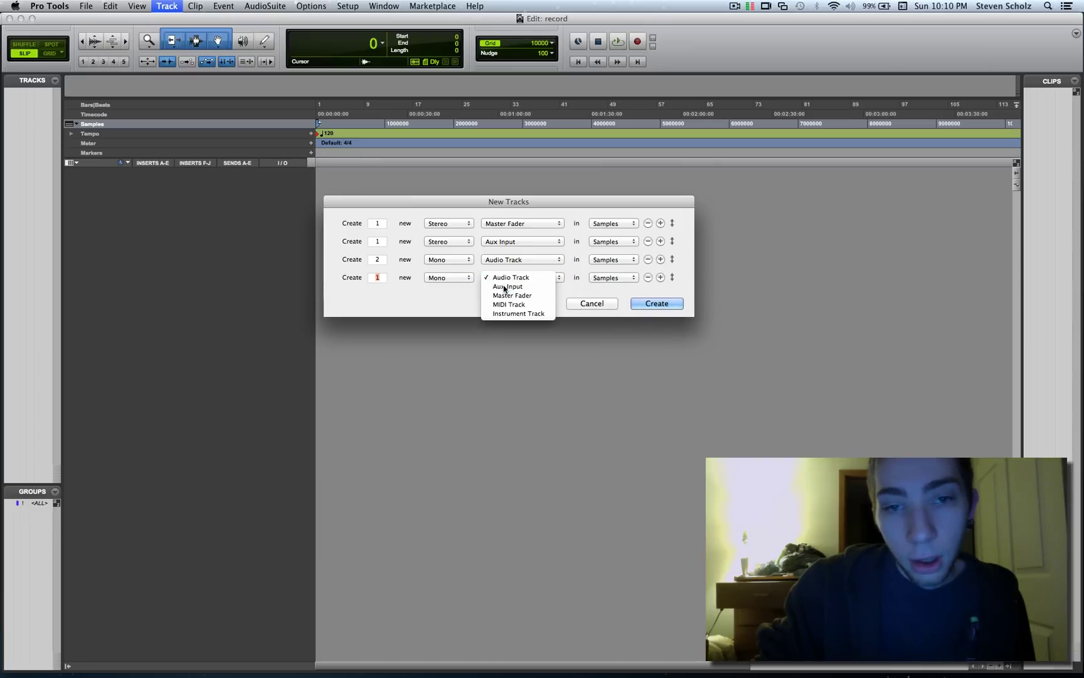
{"action": "left_click", "coordinate": [502, 286]}
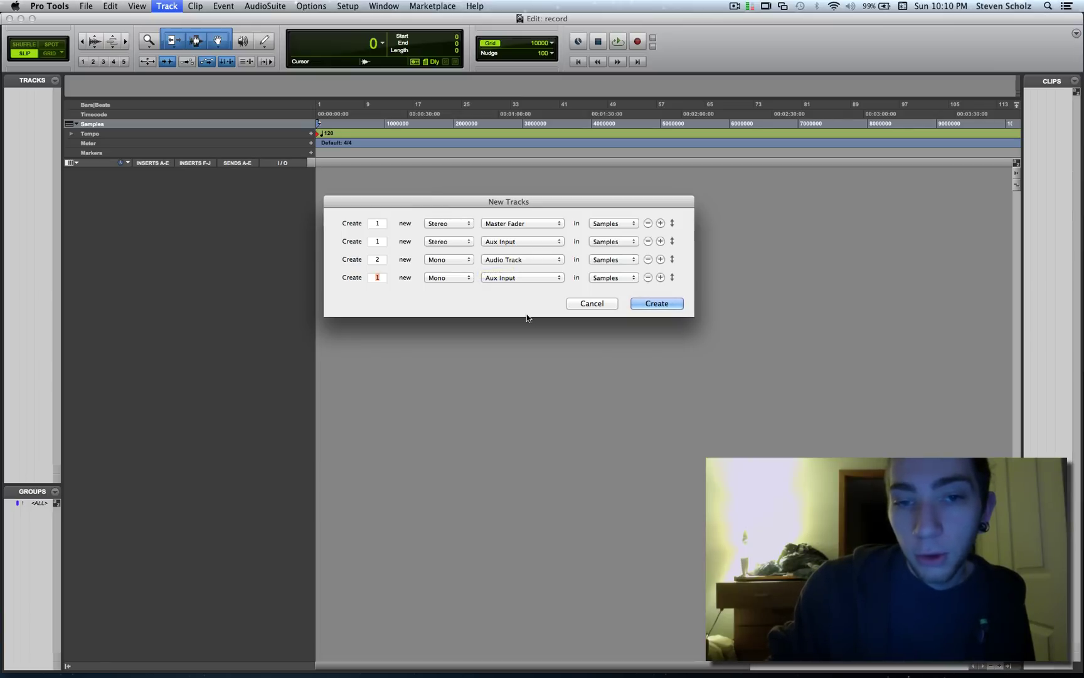
{"action": "left_click", "coordinate": [674, 303]}
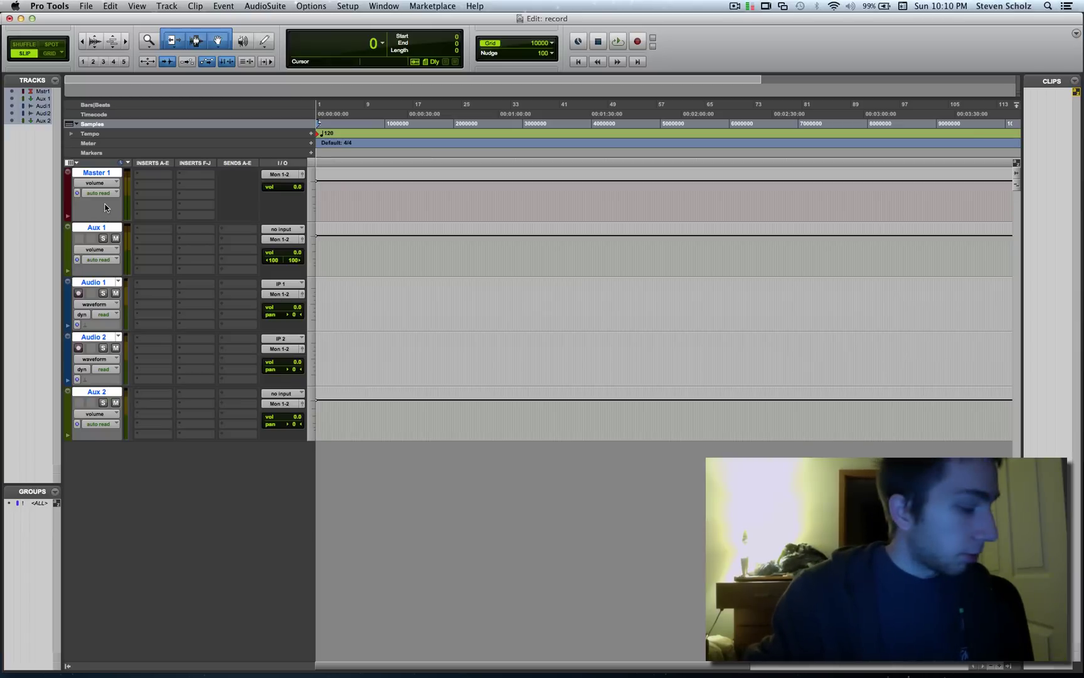
Rename Master 1 to 'Master Fader' and Aux 1 to 'Master Aux'.
{"action": "double_click", "coordinate": [101, 176]}
{"action": "left_click", "coordinate": [483, 220]}
{"action": "key", "text": "BackSpace"}
{"action": "type", "text": "Fader"}
{"action": "key", "text": "Return"}
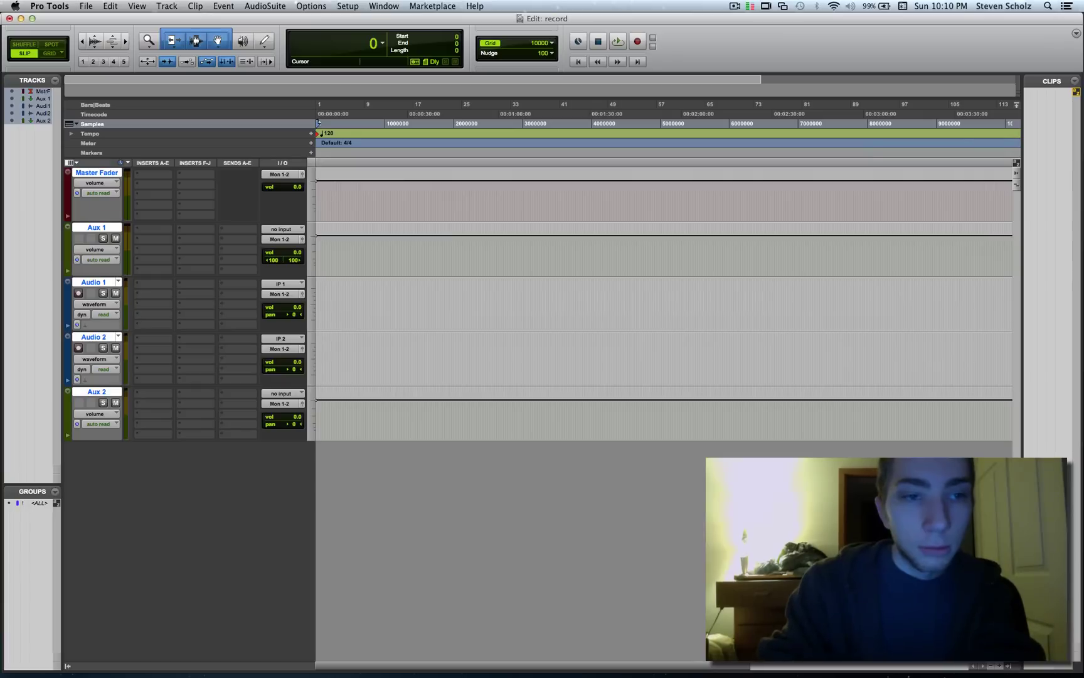
{"action": "double_click", "coordinate": [88, 228]}
{"action": "key", "text": "Right"}
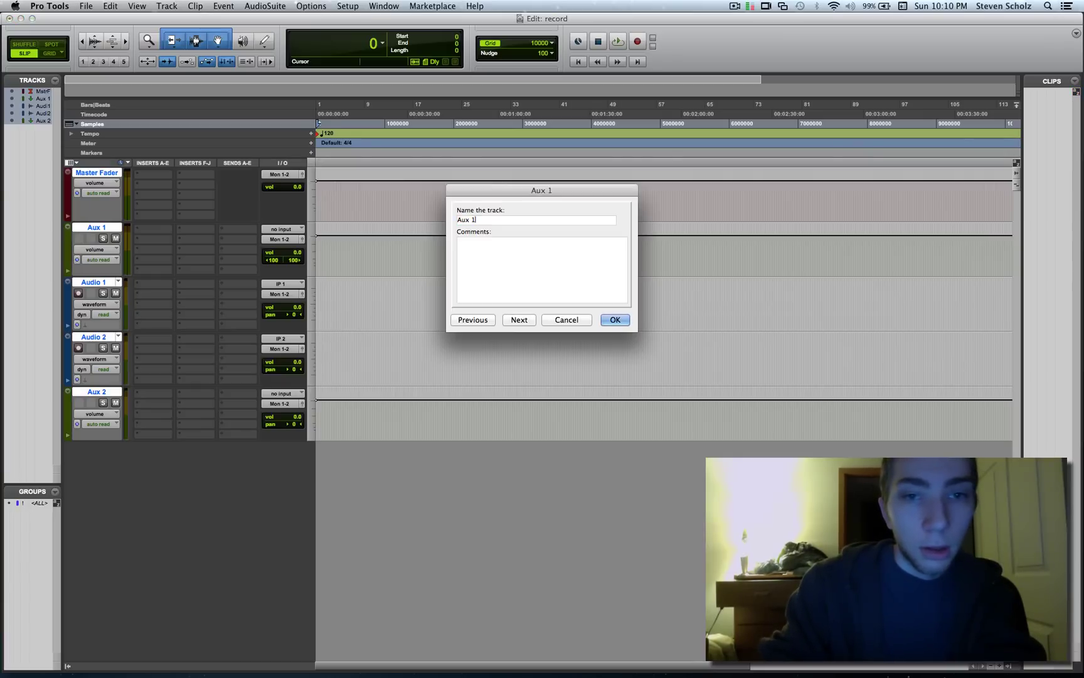
{"action": "key", "text": "BackSpace"}
{"action": "type", "text": "A"}
{"action": "key", "text": "BackSpace"}
{"action": "key", "text": "BackSpace"}
{"action": "key", "text": "BackSpace"}
{"action": "key", "text": "BackSpace"}
{"action": "key", "text": "BackSpace"}
{"action": "type", "text": "Master Aux"}
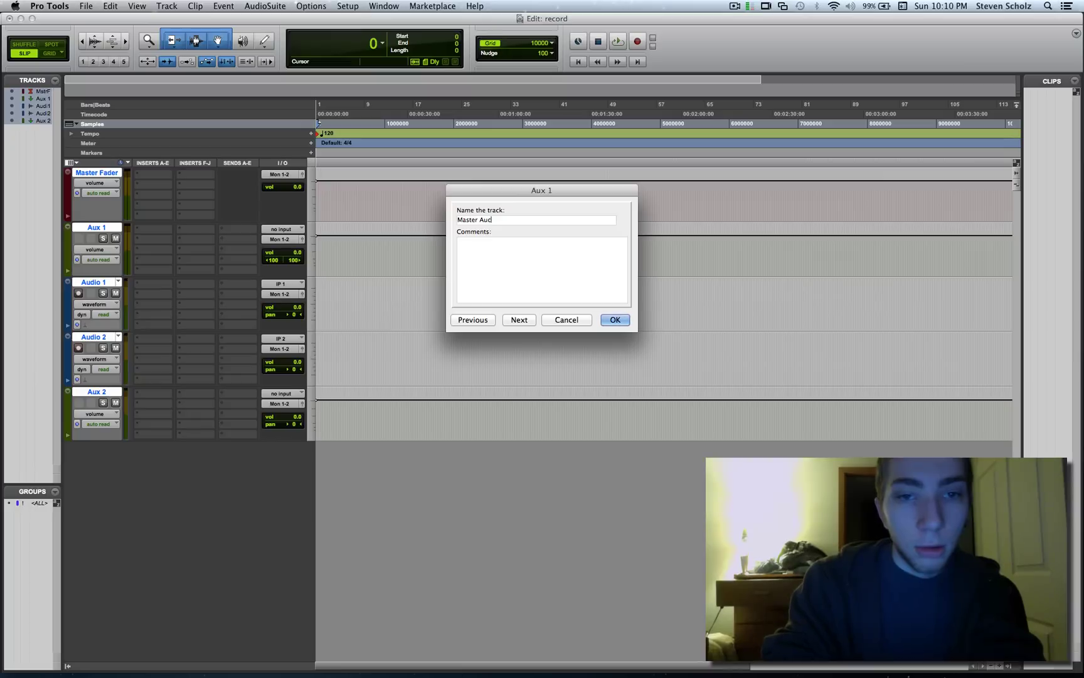
{"action": "key", "text": "super+Right"}
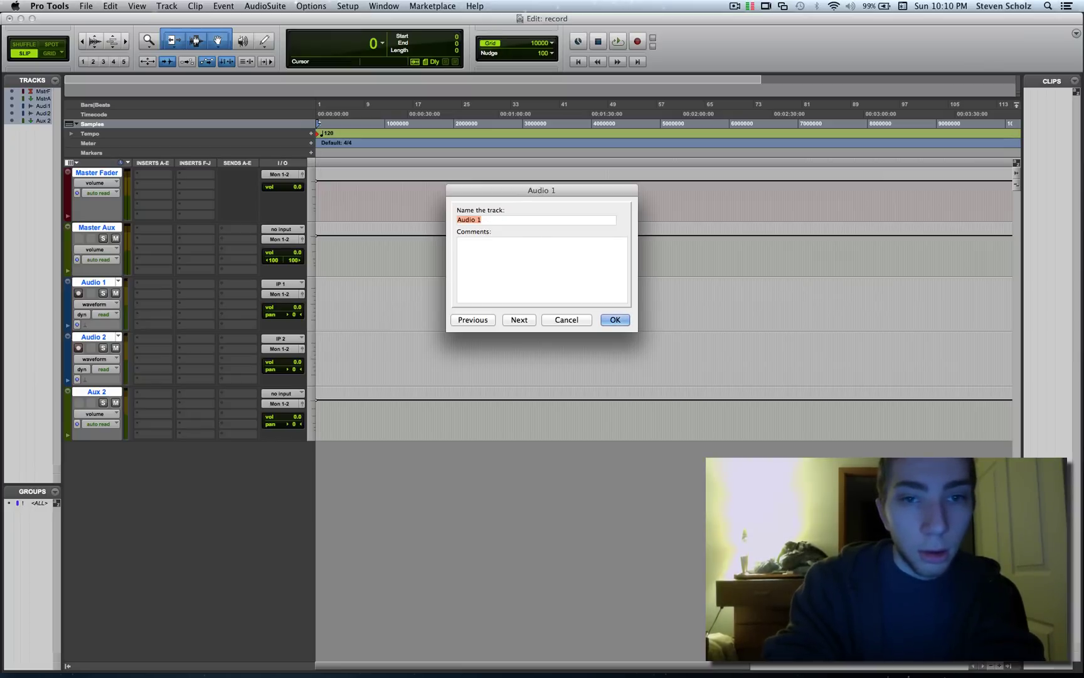
Name the remaining three tracks 'Gtr Pre', 'Gtr Post' and 'Amp'.
{"action": "type", "text": "Gtr"}
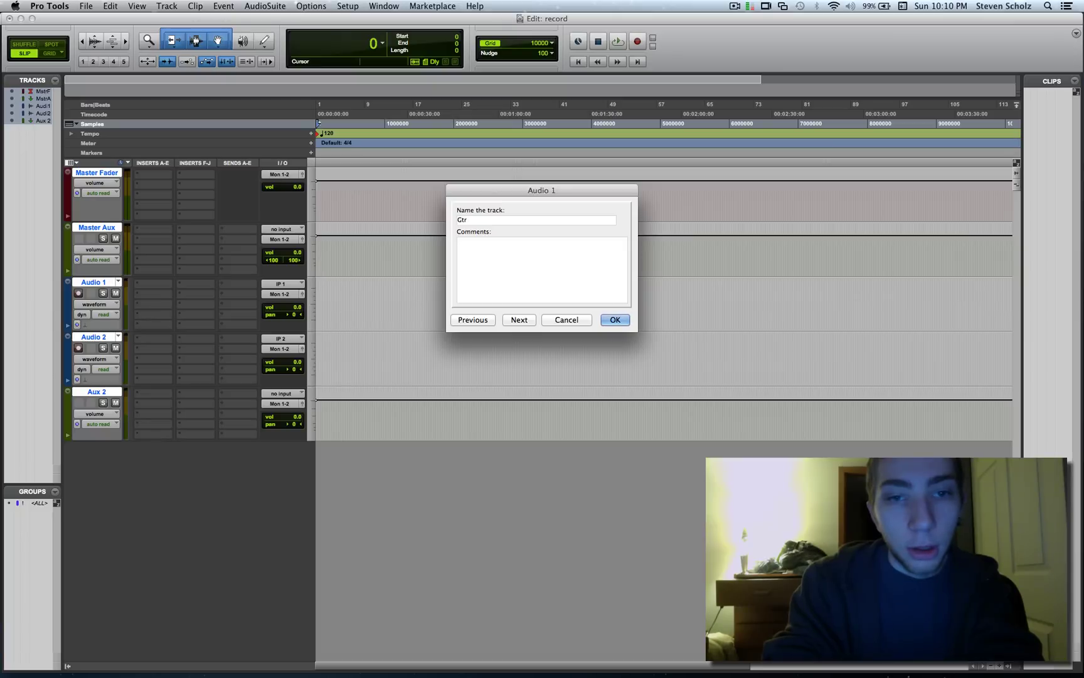
{"action": "type", "text": "Pre Amp"}
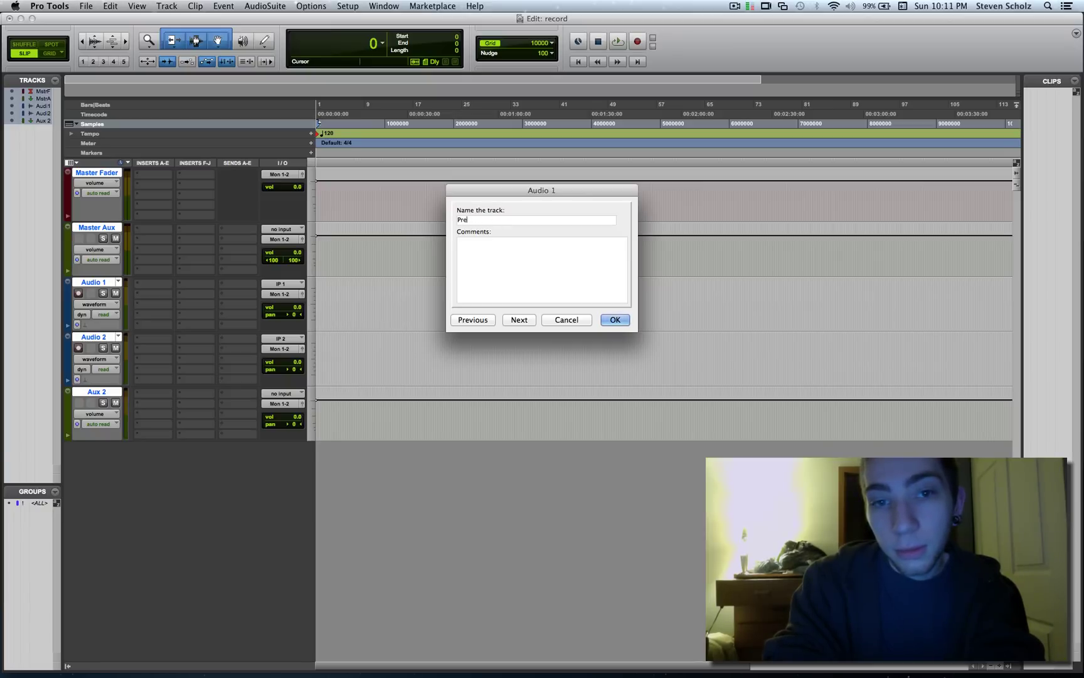
{"action": "key", "text": "BackSpace"}
{"action": "key", "text": "BackSpace"}
{"action": "key", "text": "BackSpace"}
{"action": "type", "text": "Gtr"}
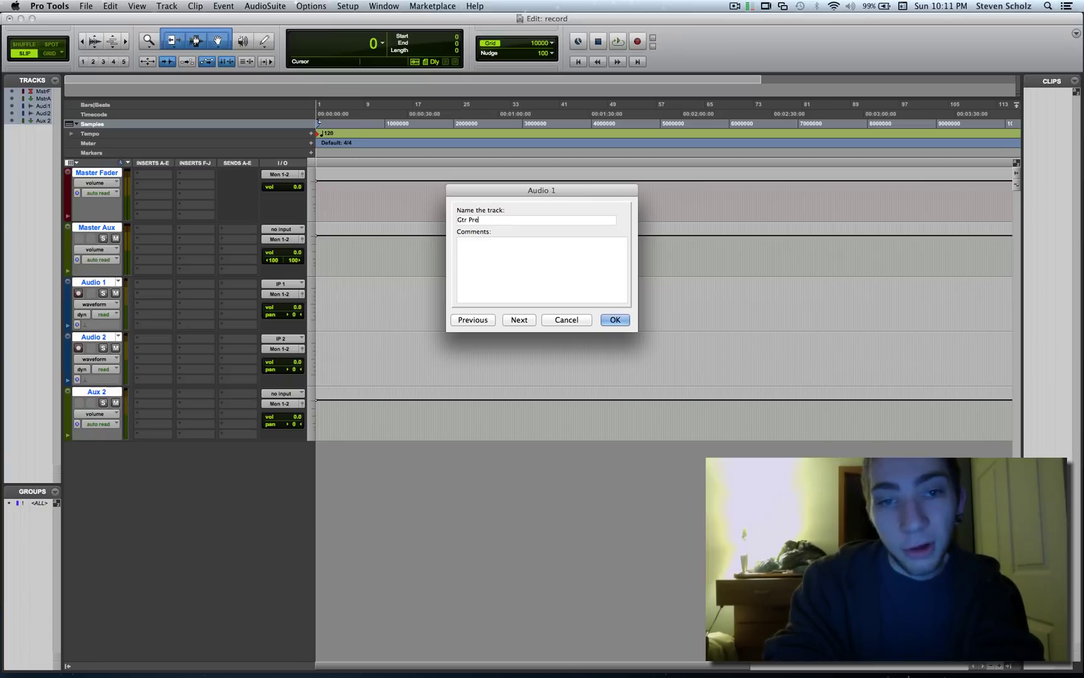
{"action": "key", "text": "super+Right"}
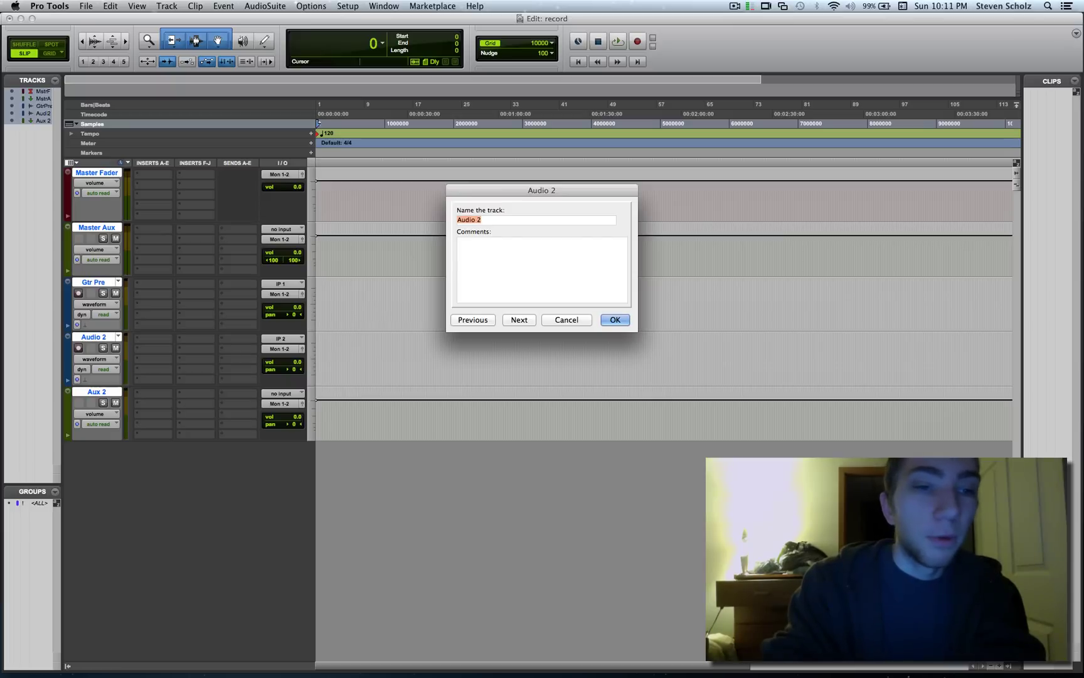
{"action": "type", "text": "Gtr"}
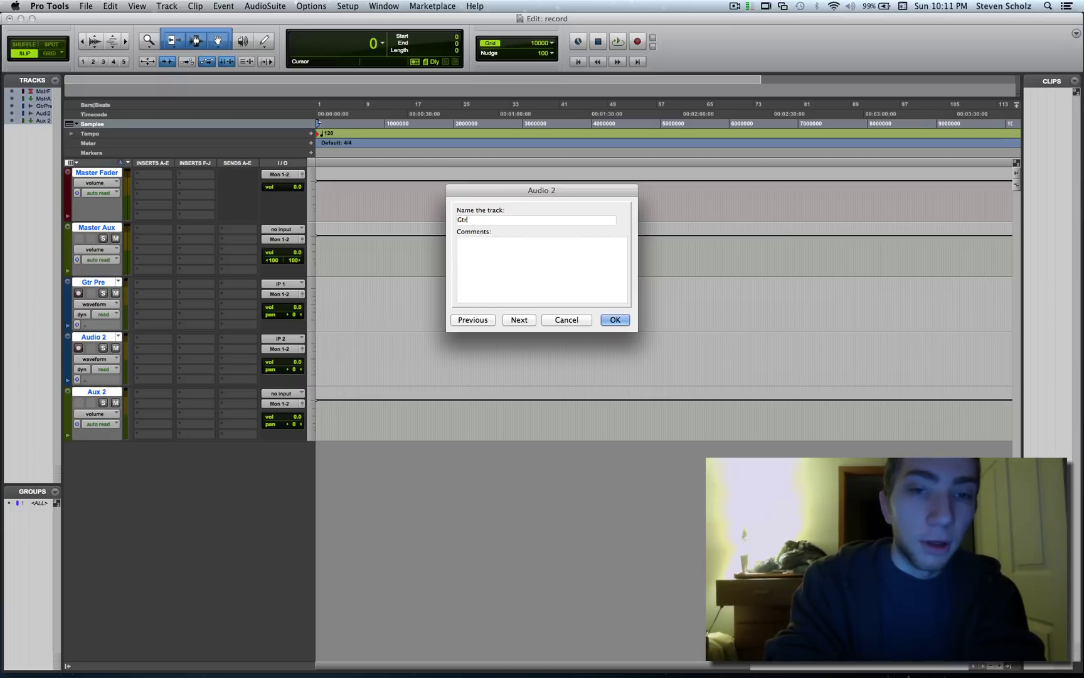
{"action": "type", "text": " Post"}
{"action": "key", "text": "super+Right"}
{"action": "type", "text": "Amp"}
{"action": "key", "text": "Return"}
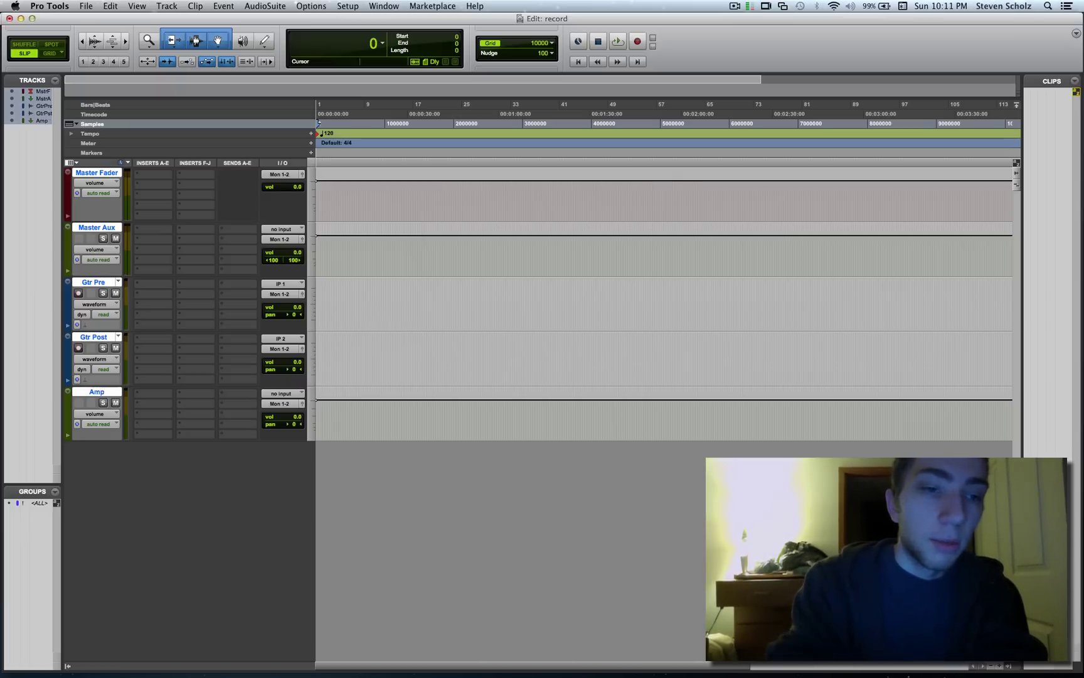
Move the Amp track above Gtr Post and select Gtr Pre through Gtr Post.
{"action": "left_click", "coordinate": [94, 392]}
{"action": "left_click_drag", "start_coordinate": [94, 393], "coordinate": [93, 339]}
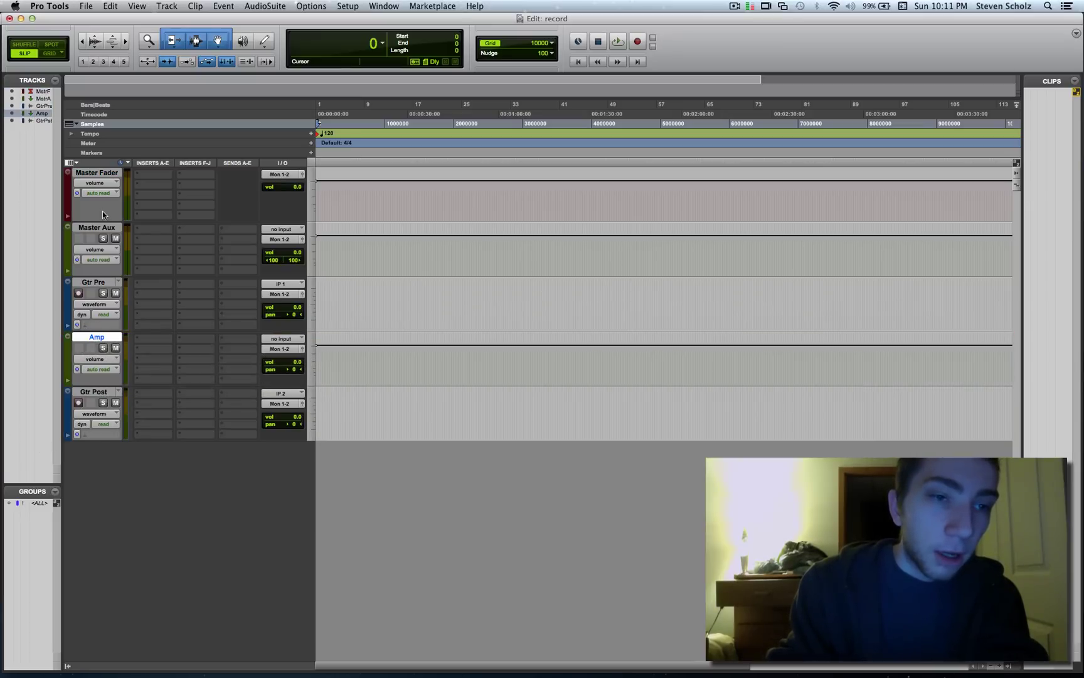
{"action": "left_click", "coordinate": [102, 283]}
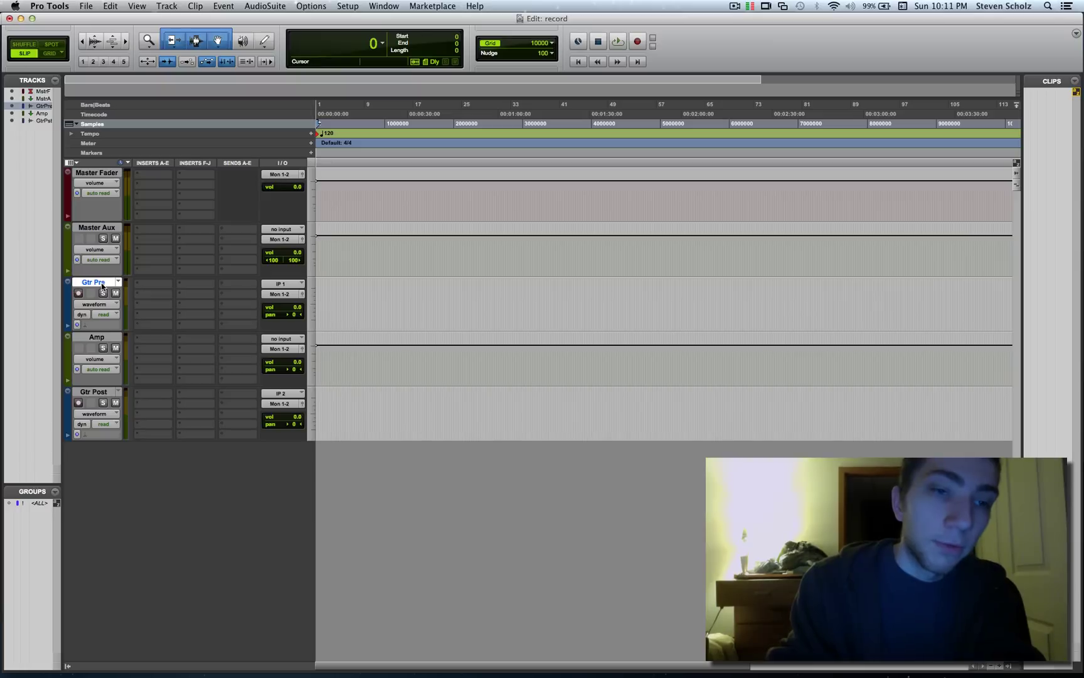
{"action": "left_click", "coordinate": [96, 337]}
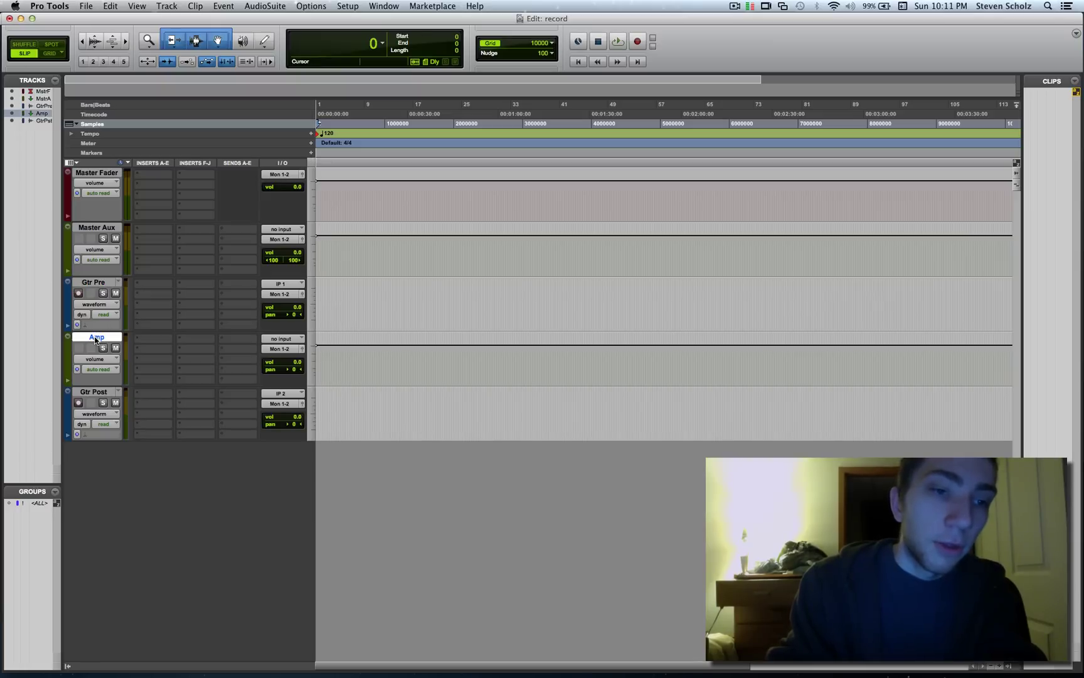
{"action": "left_click", "coordinate": [93, 391]}
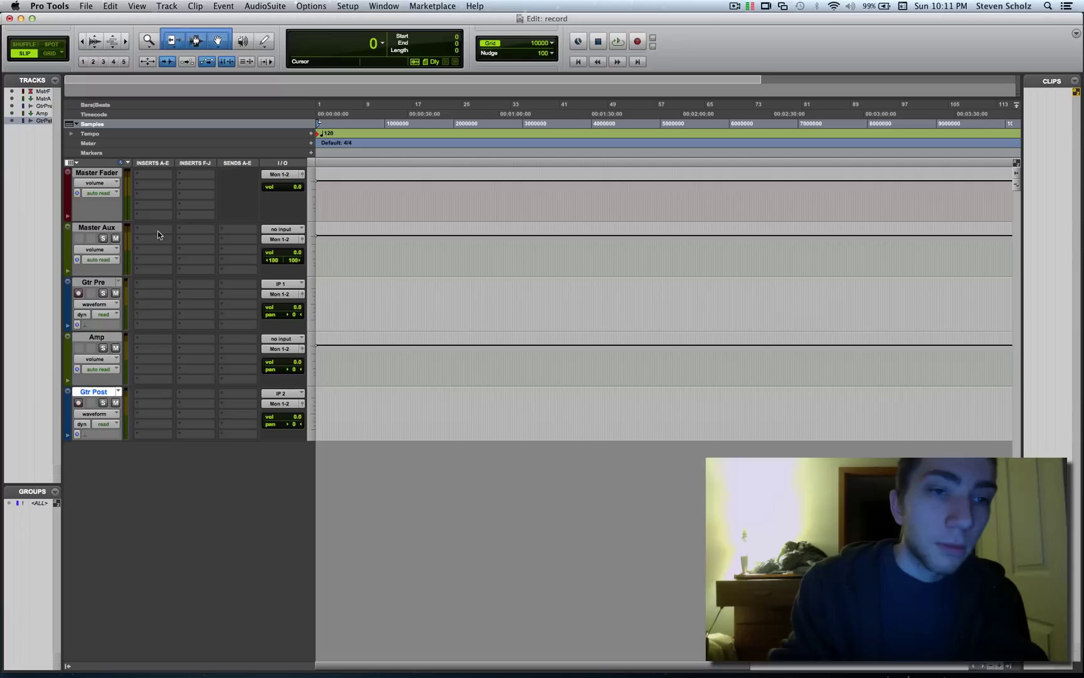
{"action": "left_click", "coordinate": [102, 282]}
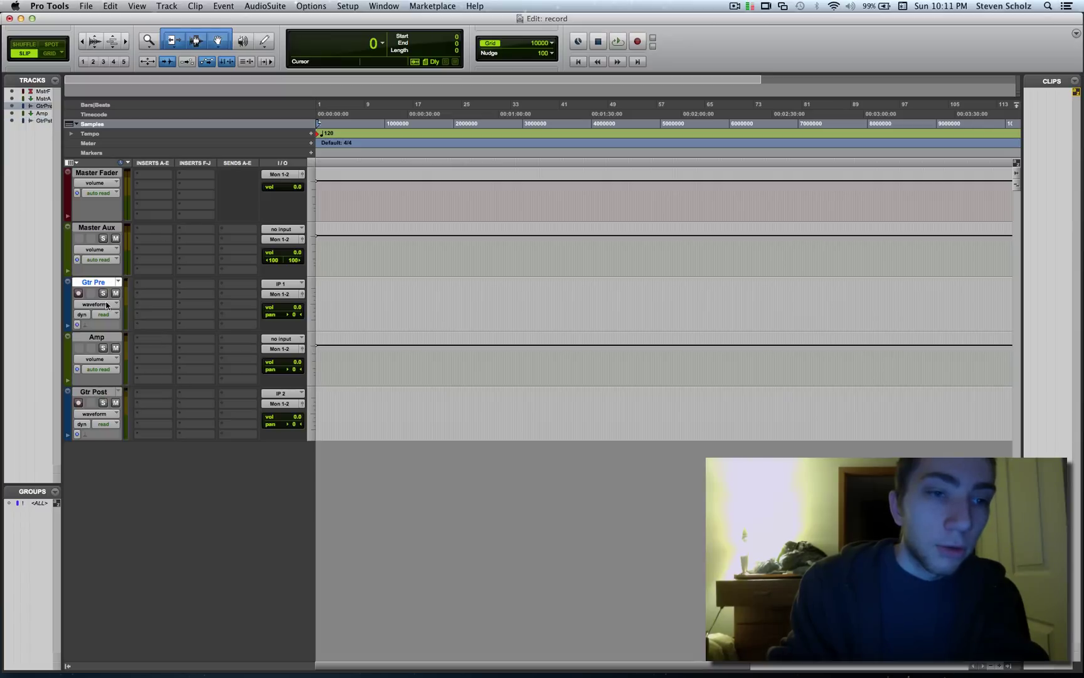
{"action": "left_click", "coordinate": [95, 393], "text": "shift"}
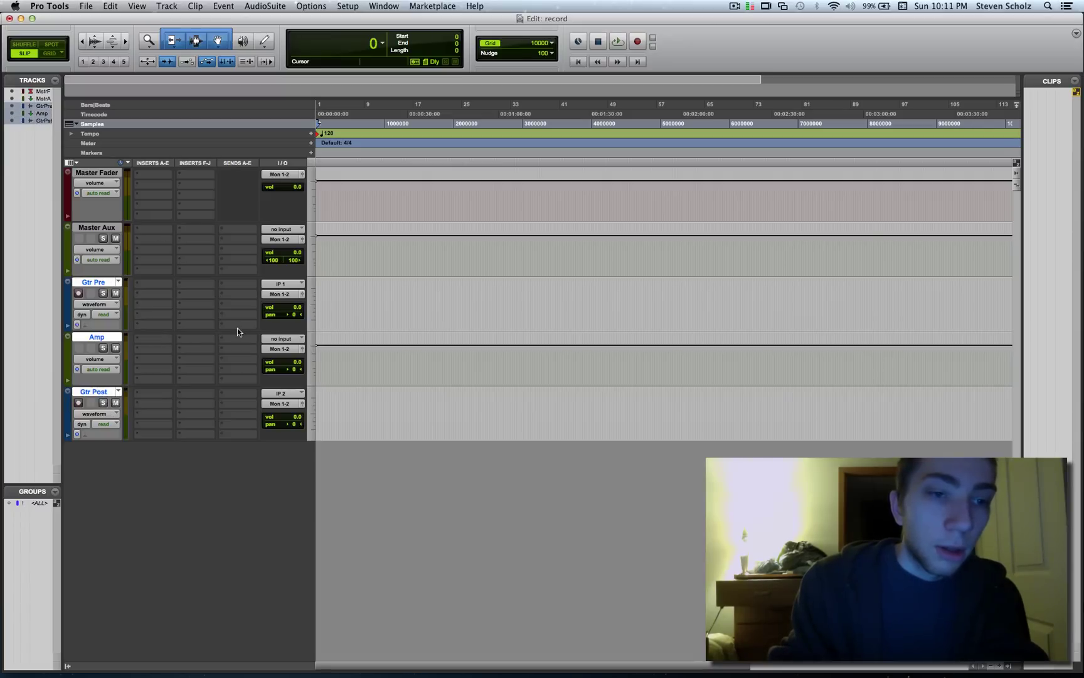
Route the selected tracks' outputs to Bus 1-2 and rename that bus 'Master Aux'.
{"action": "left_click", "coordinate": [283, 293]}
{"action": "mouse_move", "coordinate": [308, 307]}
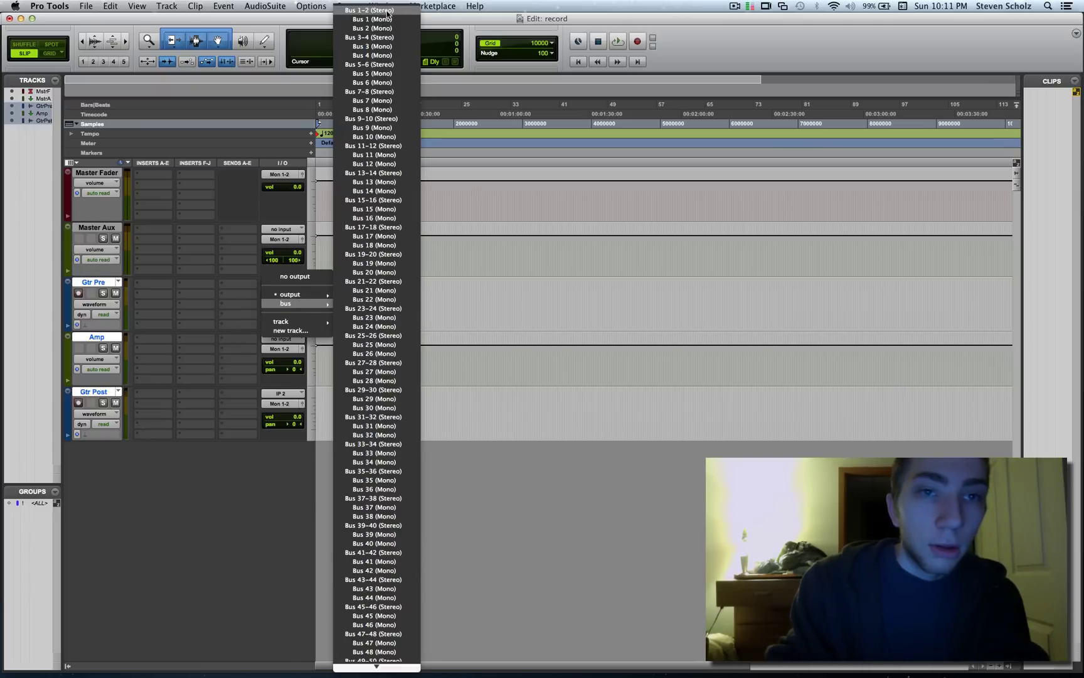
{"action": "left_click", "coordinate": [270, 312]}
{"action": "right_click", "coordinate": [279, 295]}
{"action": "left_click", "coordinate": [296, 310]}
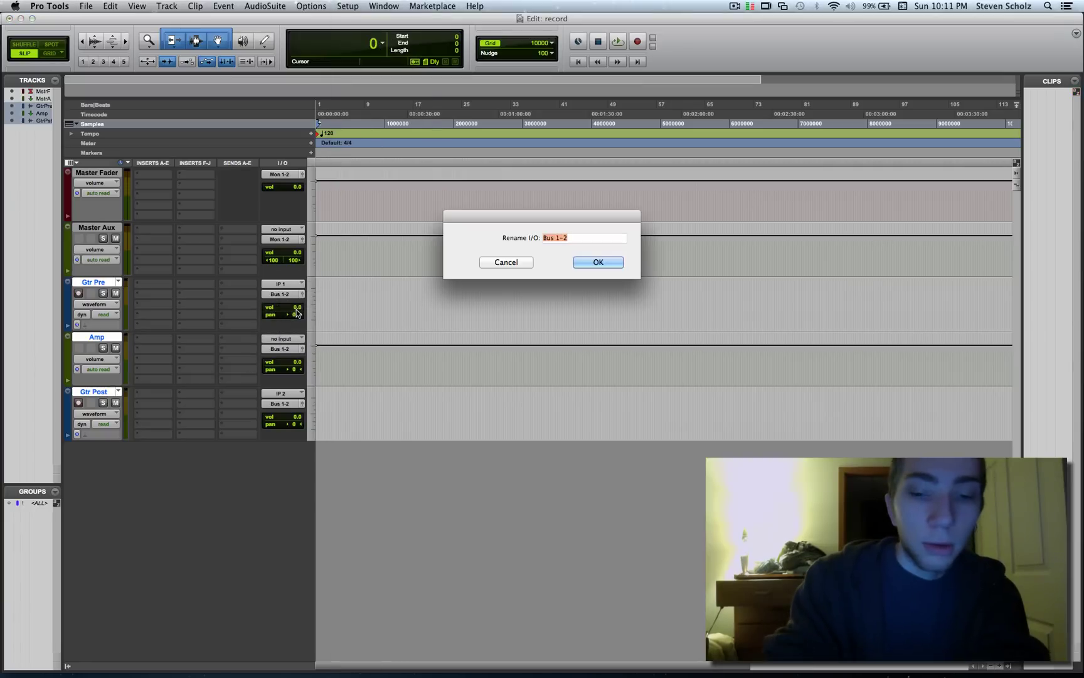
{"action": "type", "text": "Master Aux"}
{"action": "key", "text": "Return"}
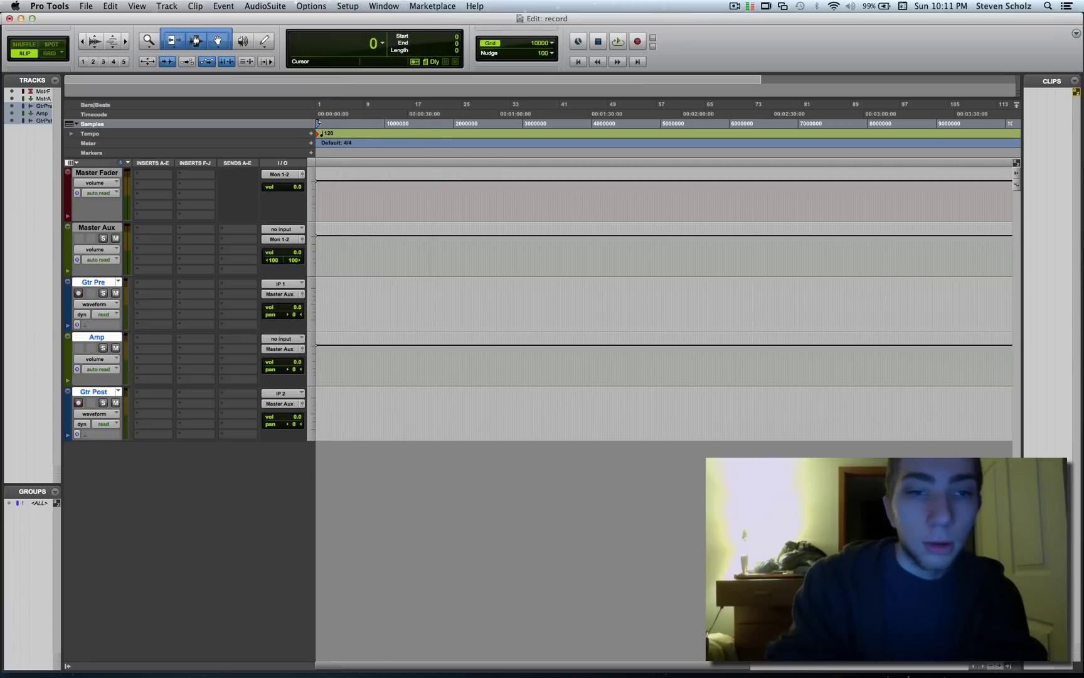
Set the Master Aux track's input to the Master Aux bus.
{"action": "left_click", "coordinate": [276, 227]}
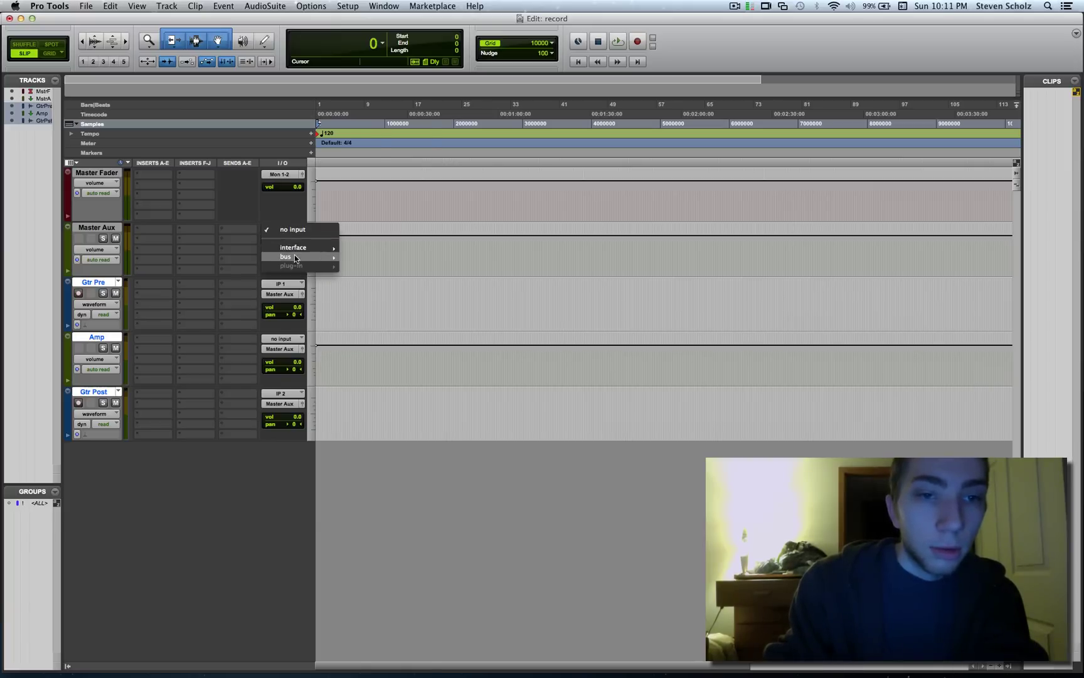
{"action": "mouse_move", "coordinate": [294, 256]}
{"action": "left_click", "coordinate": [397, 96]}
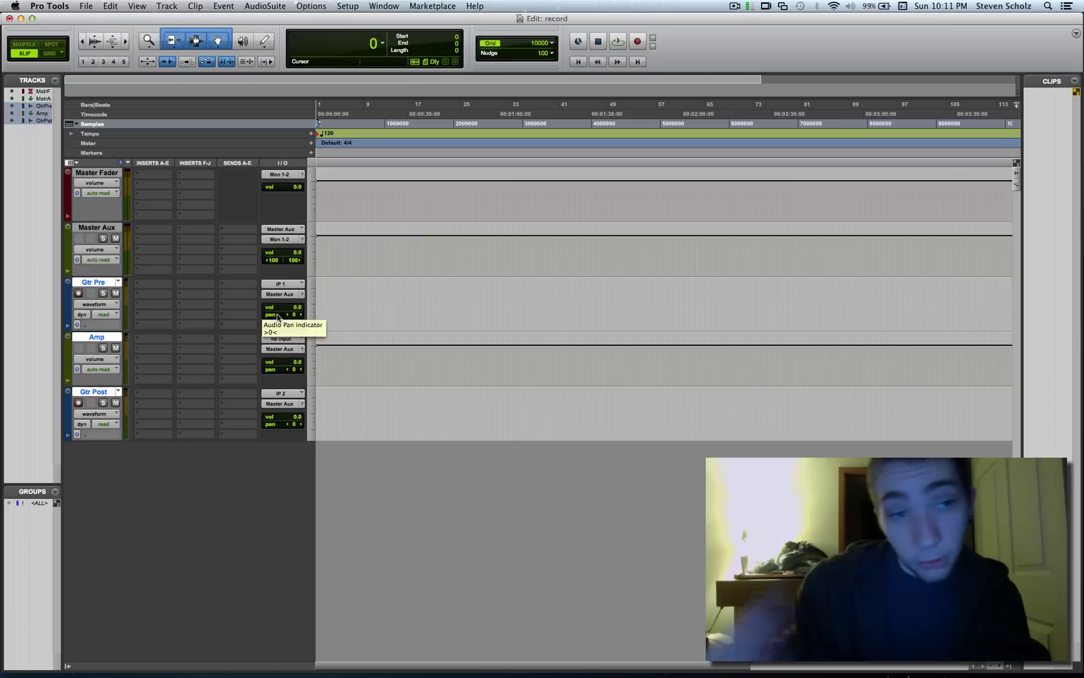
{"action": "left_click", "coordinate": [99, 227]}
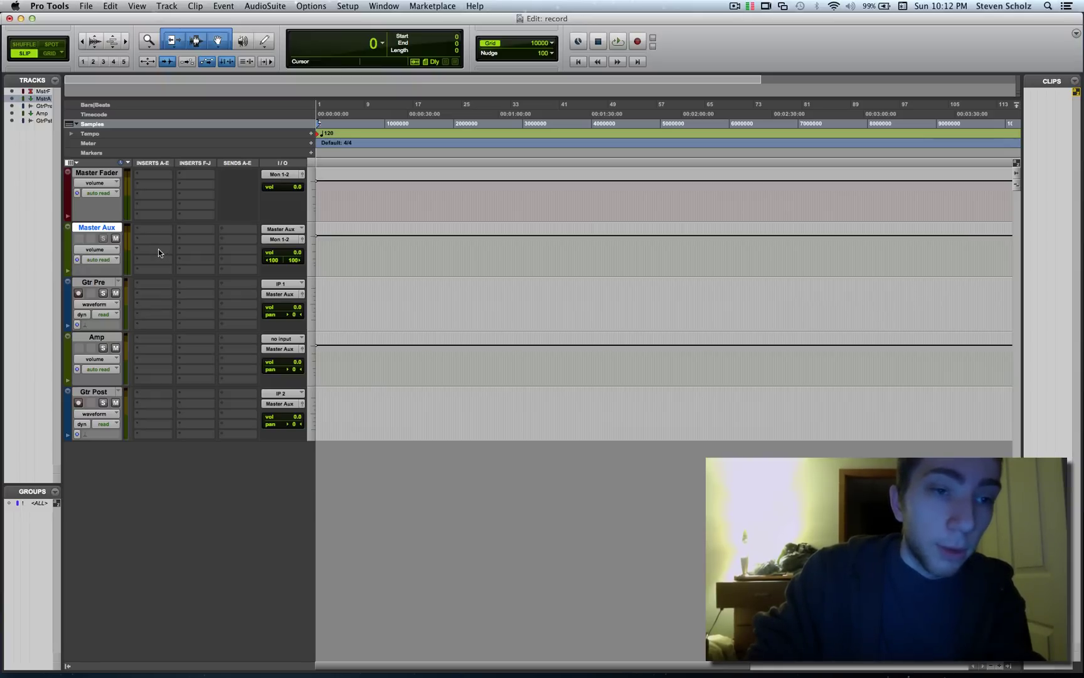
{"action": "left_click", "coordinate": [100, 283]}
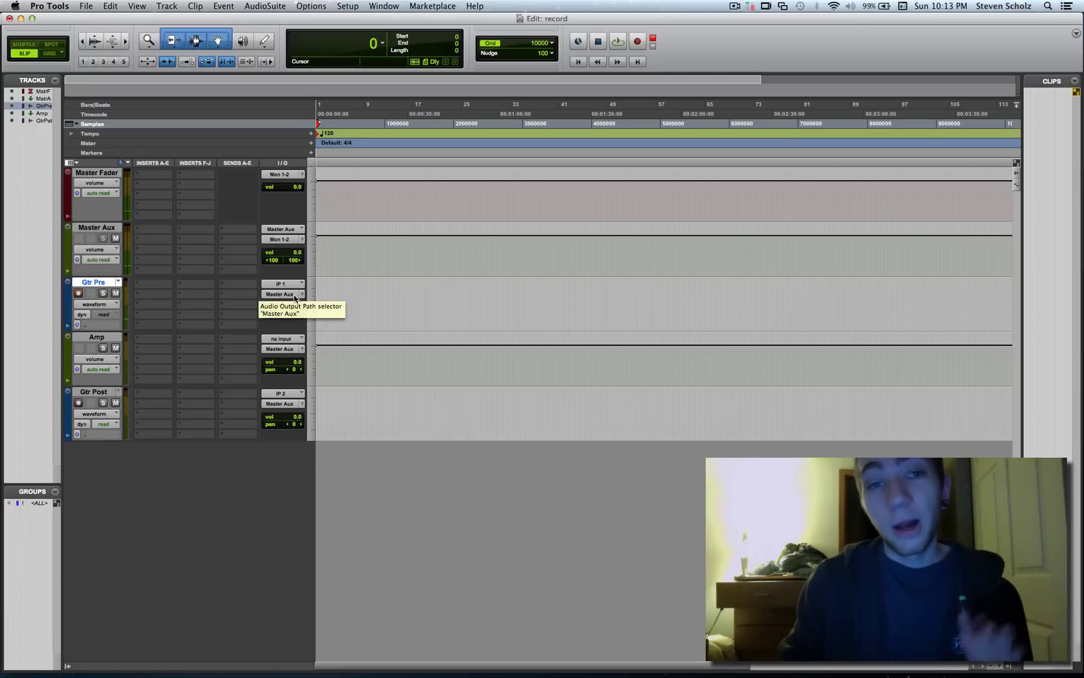
Record-arm Gtr Pre with Shift+R to check the guitar input on its meter.
{"action": "key", "text": "shift+r"}
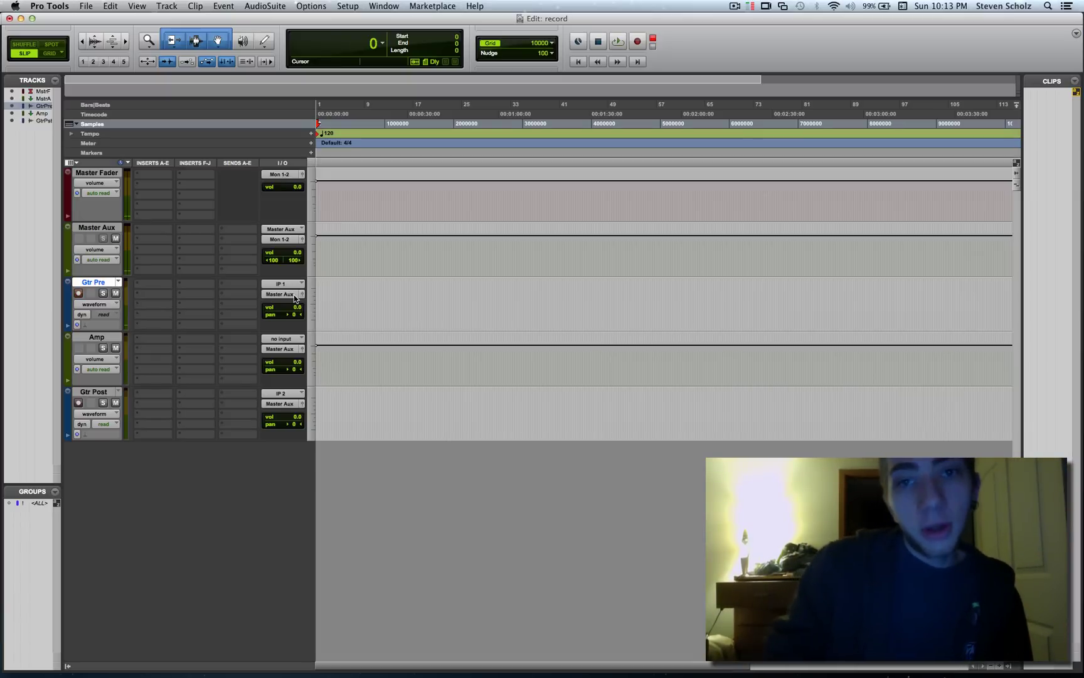
{"action": "key", "text": "shift+r"}
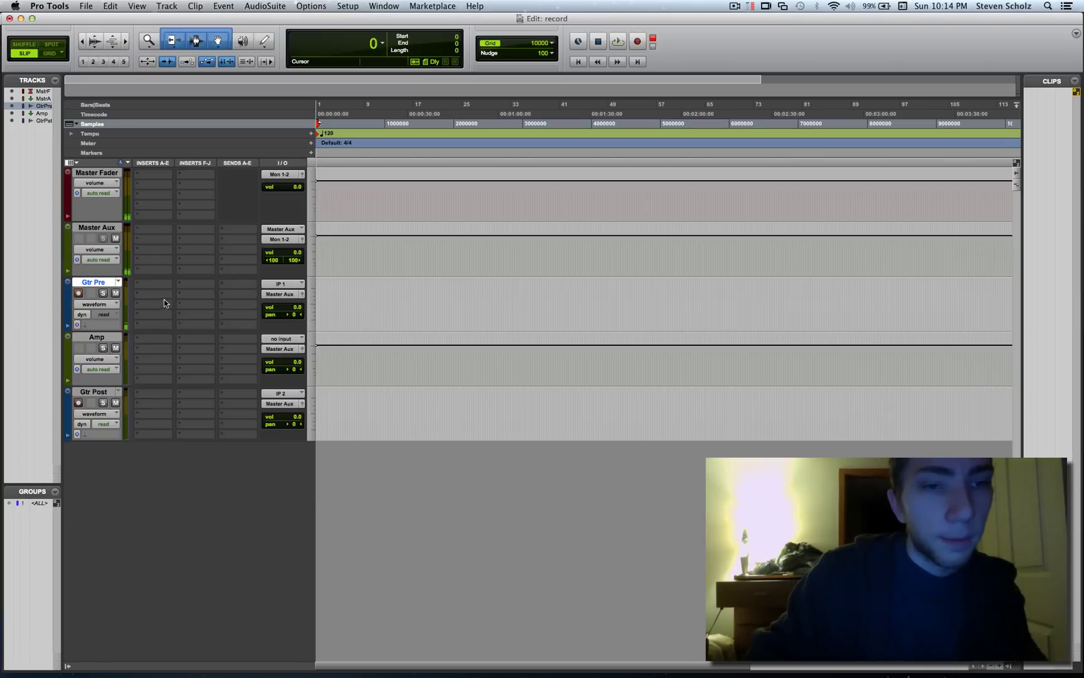
Add a pre-fader send from Gtr Pre to Bus 3 (Mono) at 0.0 dB.
{"action": "left_click", "coordinate": [227, 294]}
{"action": "mouse_move", "coordinate": [276, 312]}
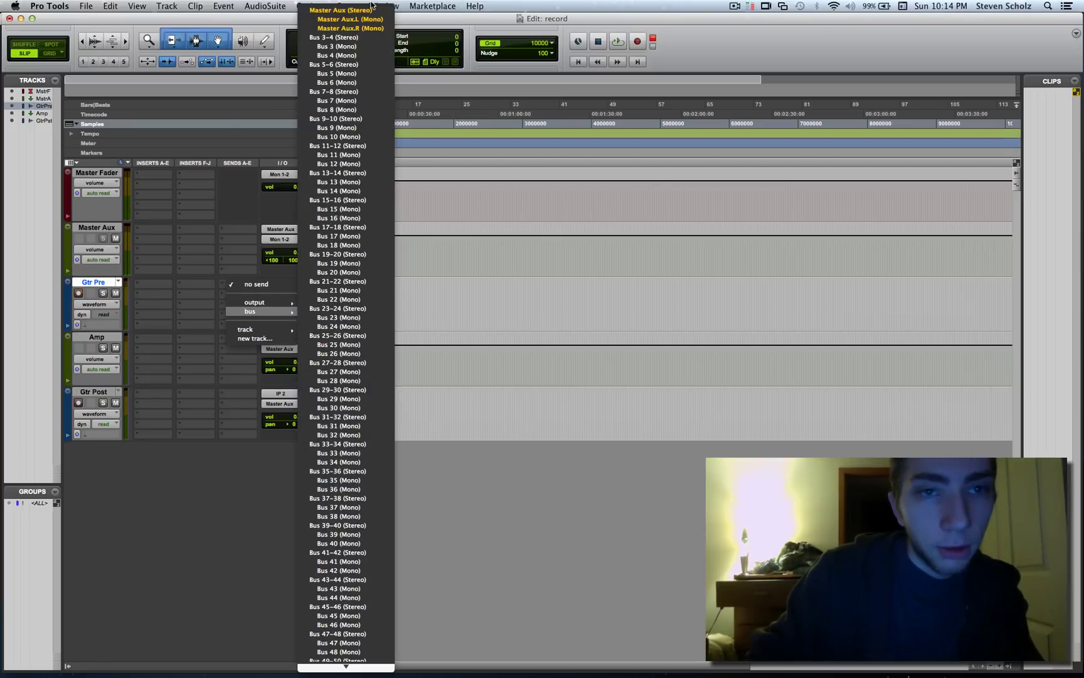
{"action": "left_click", "coordinate": [351, 49]}
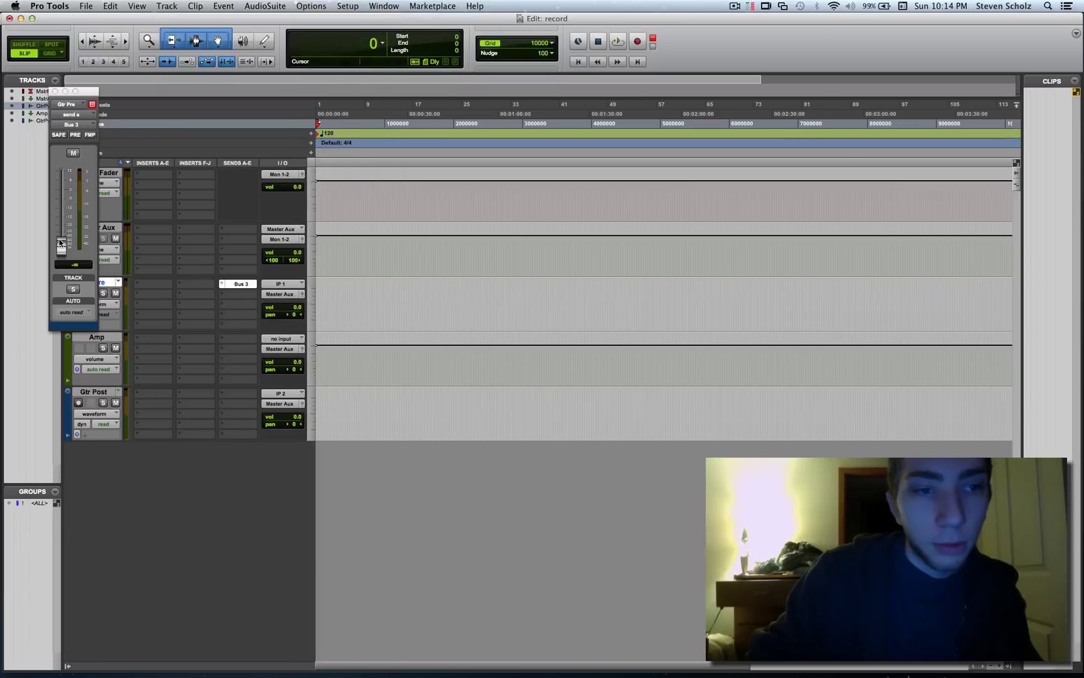
{"action": "left_click", "coordinate": [61, 243], "text": "alt"}
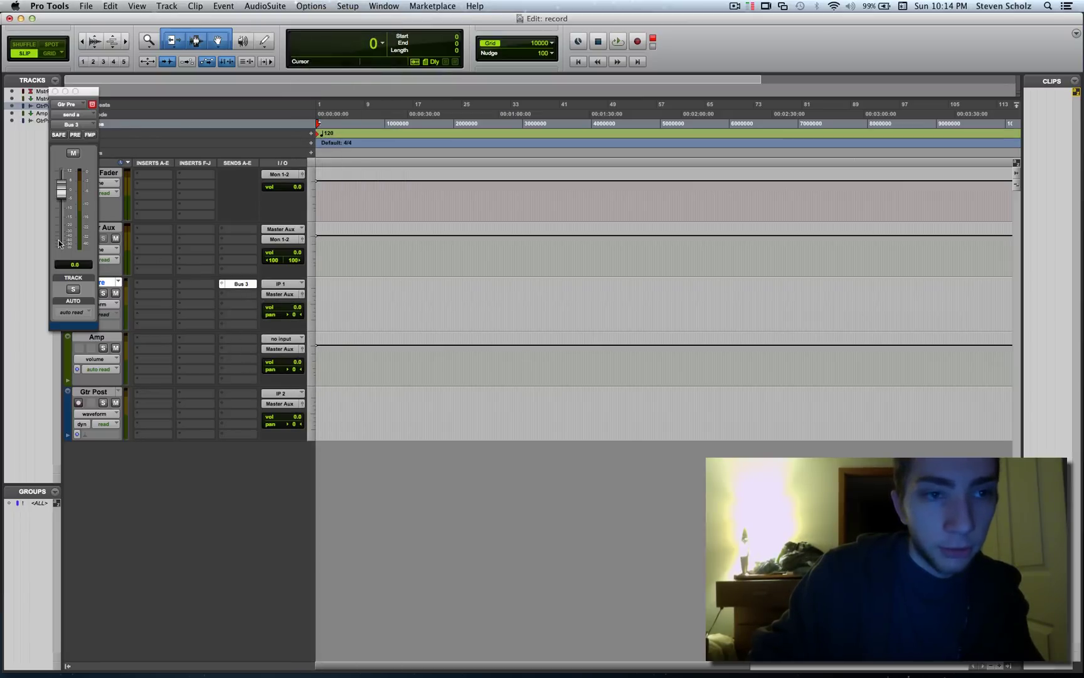
{"action": "left_click", "coordinate": [75, 135]}
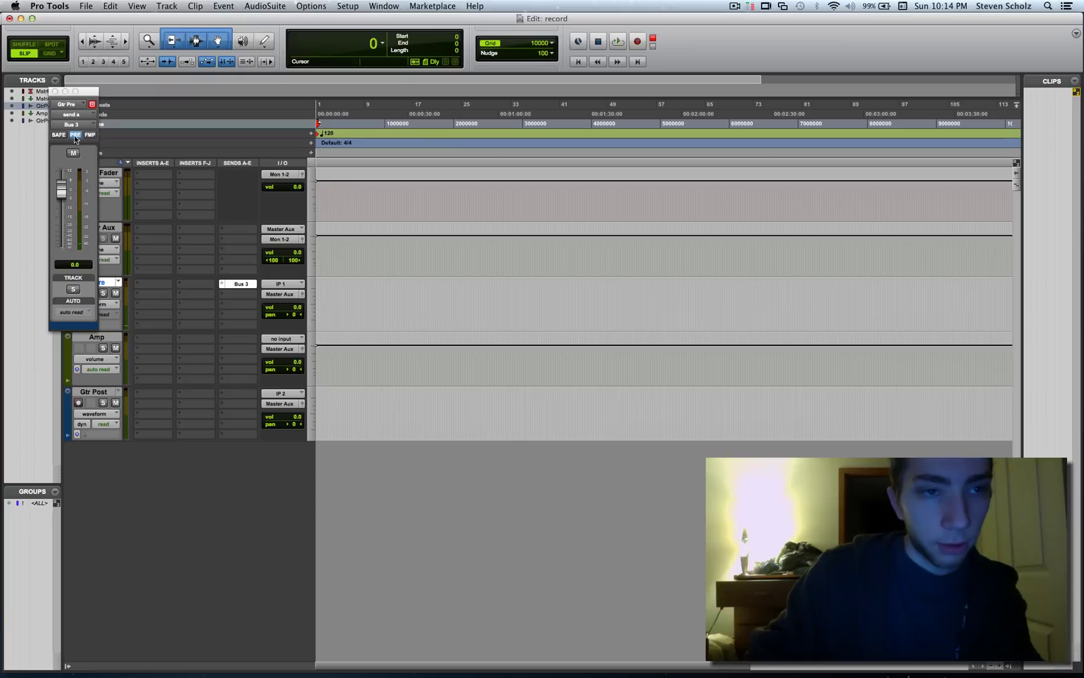
{"action": "left_click", "coordinate": [55, 91]}
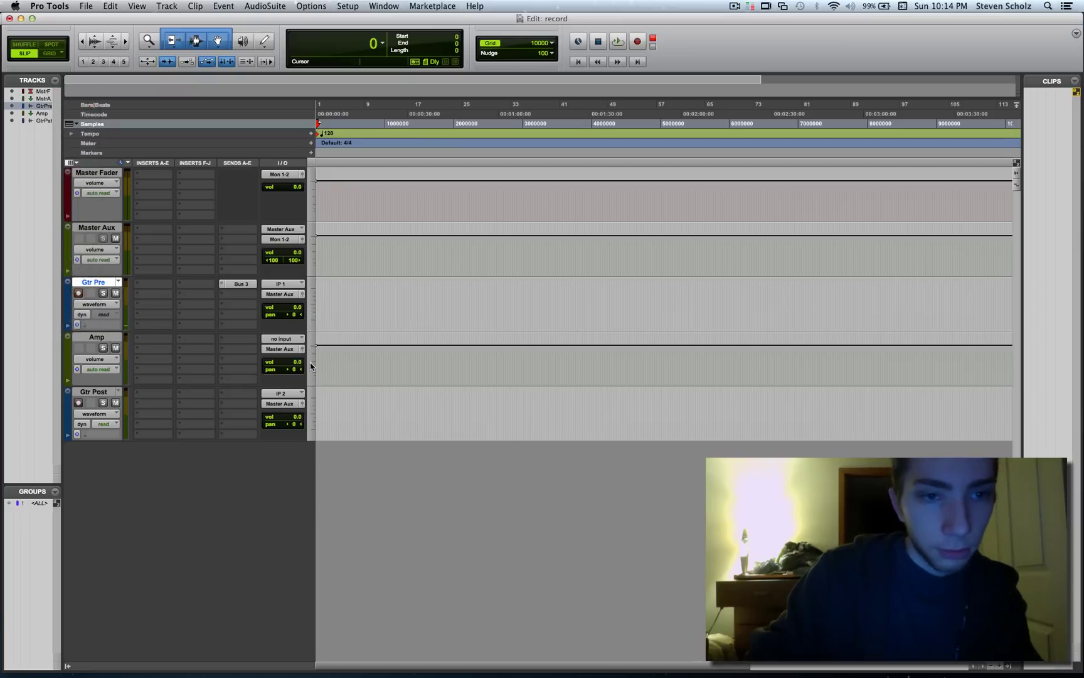
Rename the Bus 3 send to 'Amp' and make it the Amp track's input.
{"action": "right_click", "coordinate": [241, 283]}
{"action": "left_click", "coordinate": [265, 307]}
{"action": "type", "text": "Amp"}
{"action": "key", "text": "Return"}
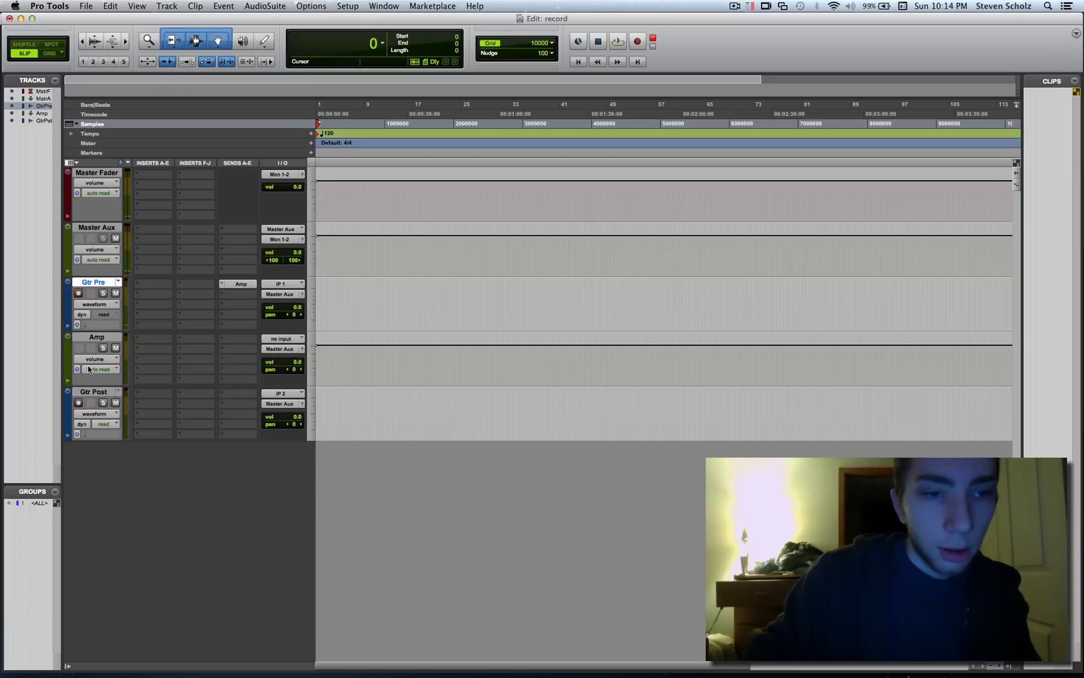
{"action": "left_click", "coordinate": [284, 341]}
{"action": "mouse_move", "coordinate": [308, 366]}
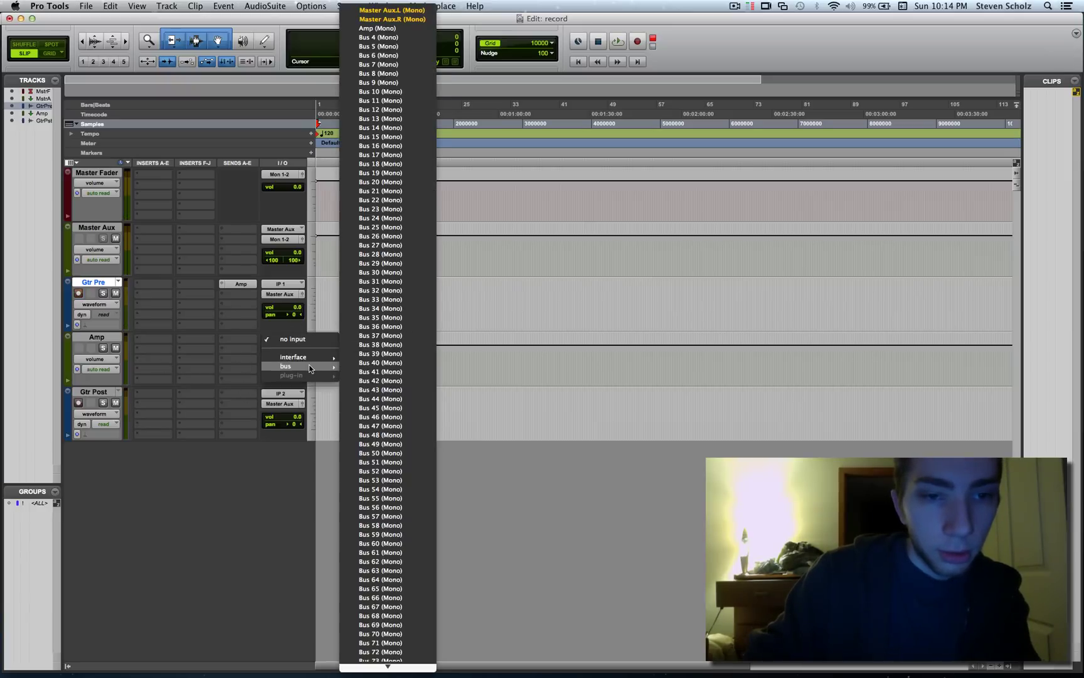
{"action": "left_click", "coordinate": [400, 29]}
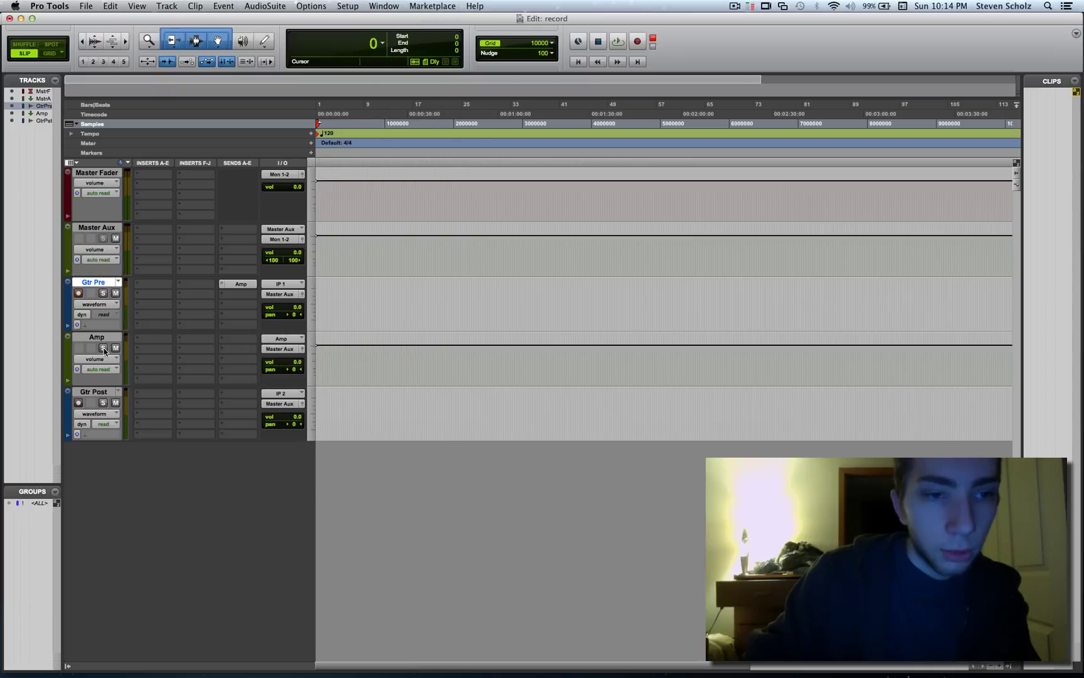
Insert Harmonic > AmpliTubeMetal (mono) on the Amp track's first insert slot.
{"action": "left_click", "coordinate": [155, 340]}
{"action": "mouse_move", "coordinate": [192, 356]}
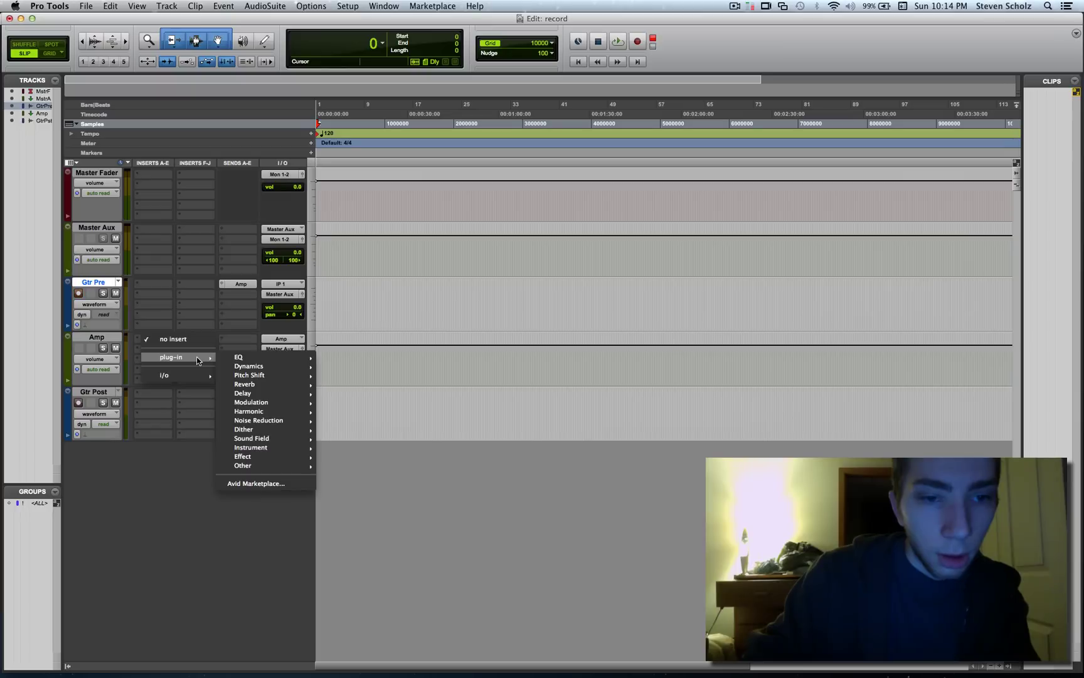
{"action": "mouse_move", "coordinate": [276, 411]}
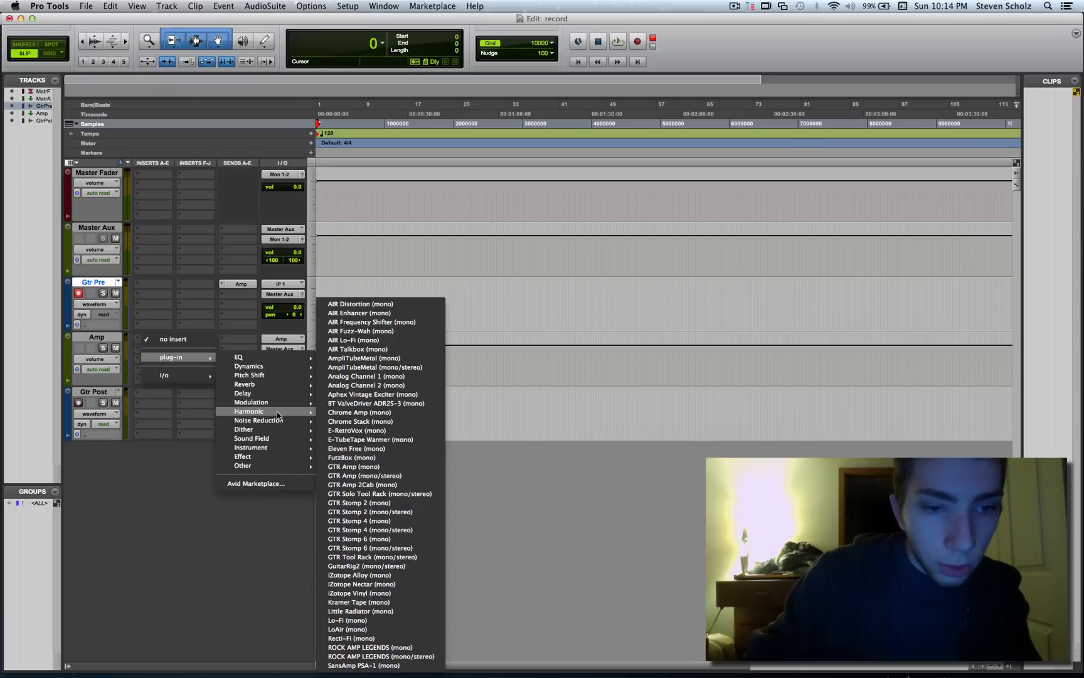
{"action": "left_click", "coordinate": [375, 359]}
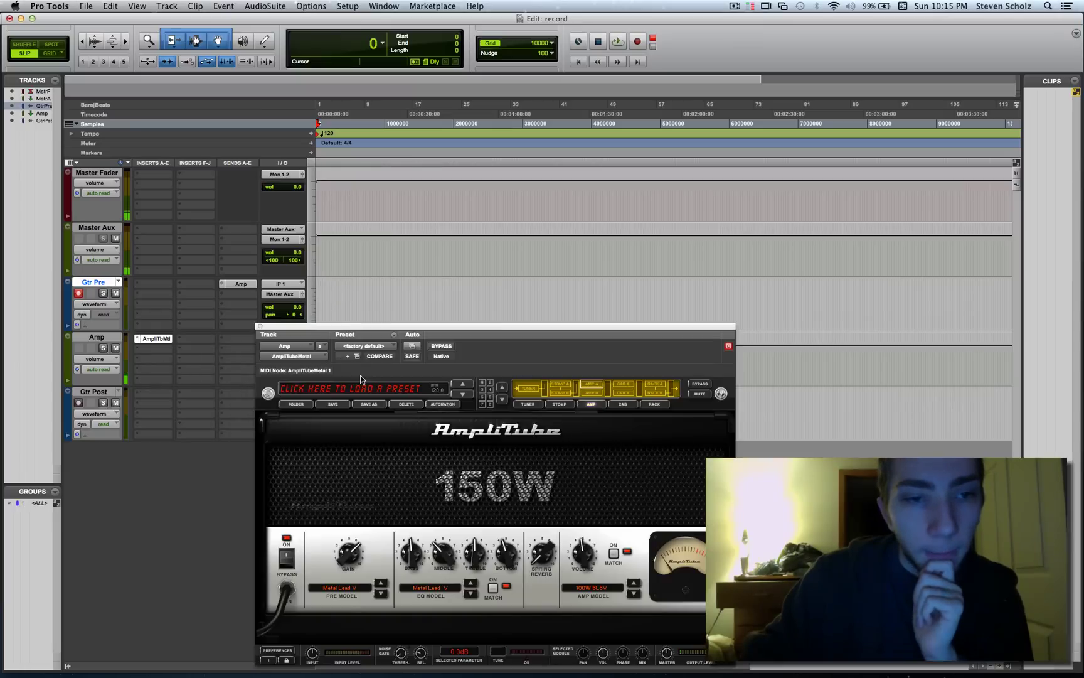
Drag the AmpliTube window up and right to reveal the tracks' routing columns.
{"action": "left_click_drag", "start_coordinate": [372, 326], "coordinate": [480, 180]}
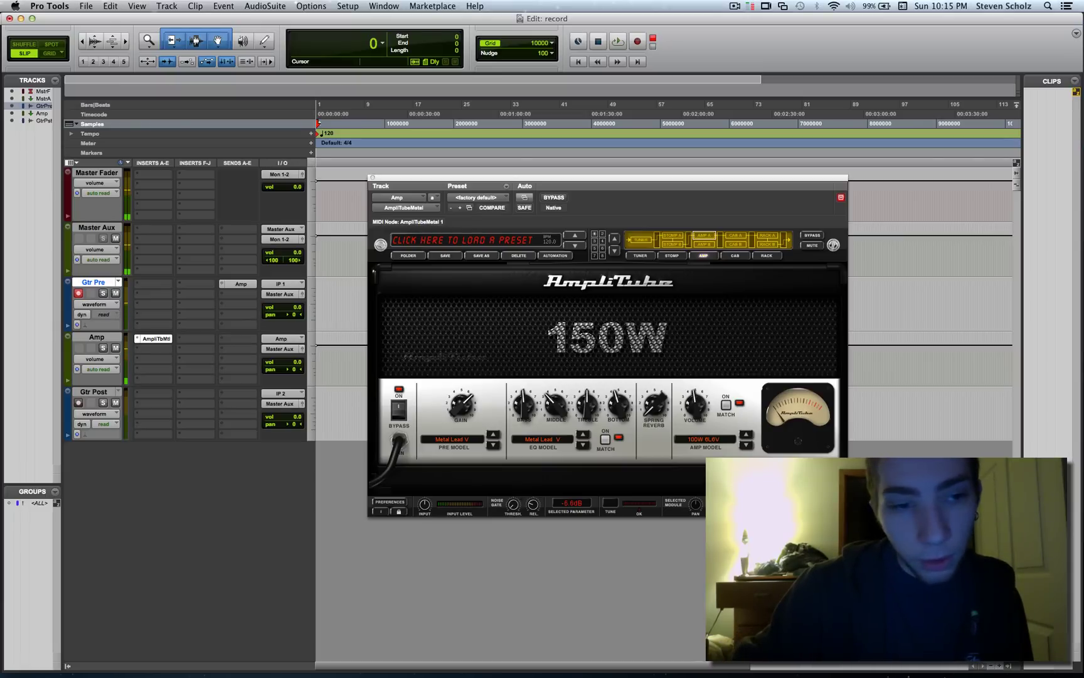
Record-arm Gtr Pre to test the guitar through AmpliTube, with the amp window moved top-right.
{"action": "key", "text": "shift+r"}
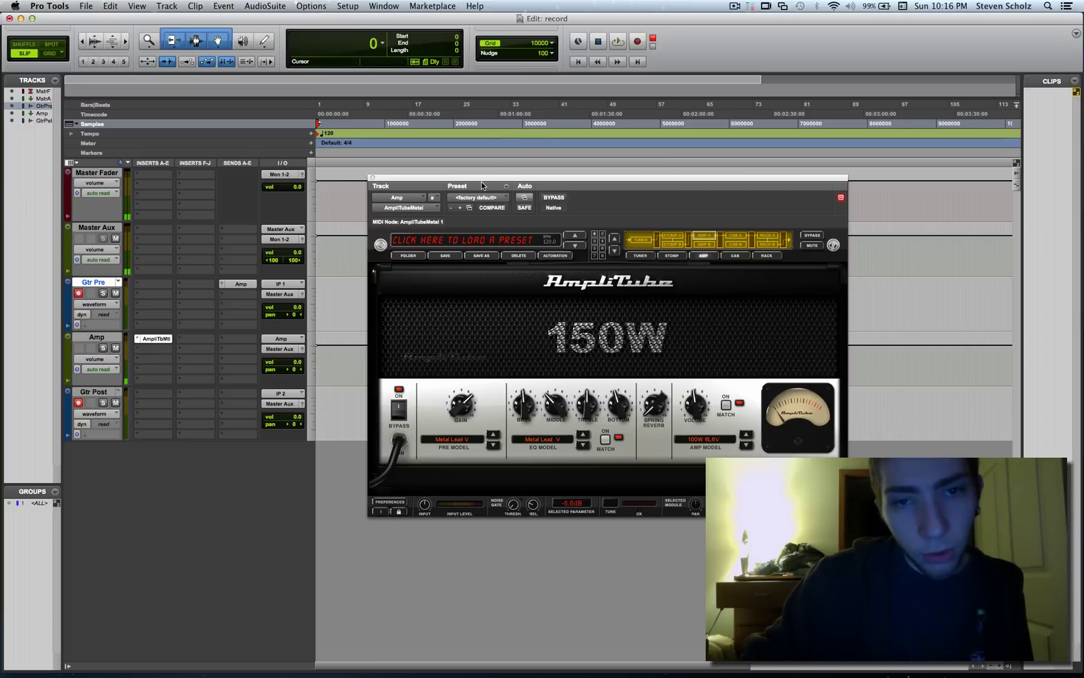
{"action": "left_click_drag", "start_coordinate": [631, 182], "coordinate": [785, 65]}
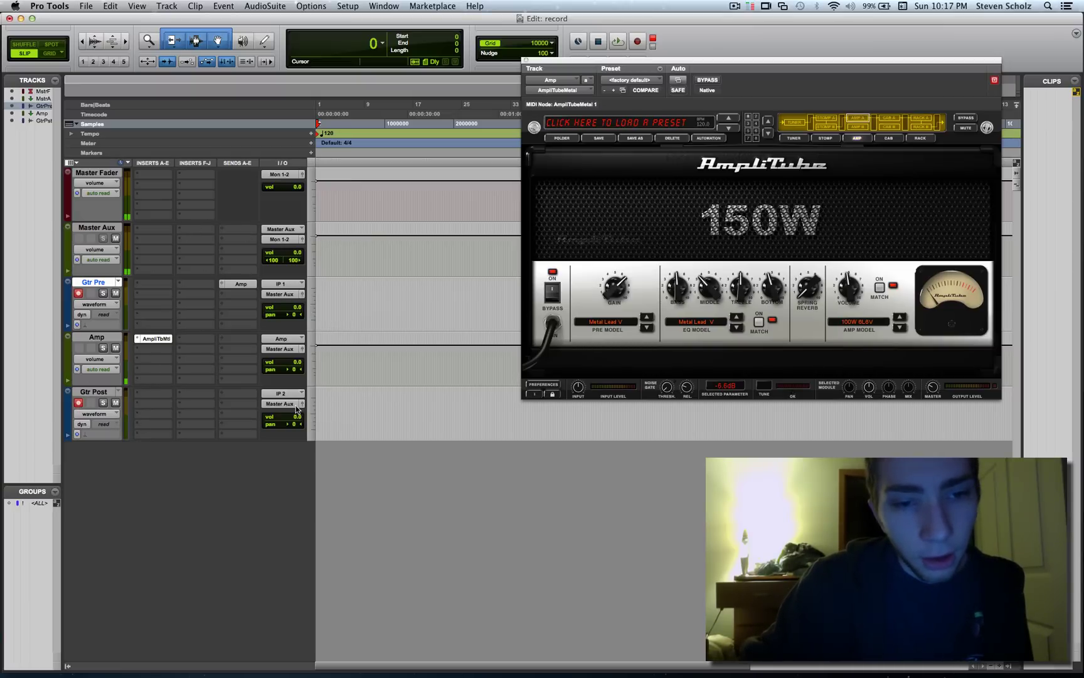
Add a Bus 4 send to the Amp track with its level set to 0.0.
{"action": "left_click", "coordinate": [280, 395]}
{"action": "mouse_move", "coordinate": [287, 405]}
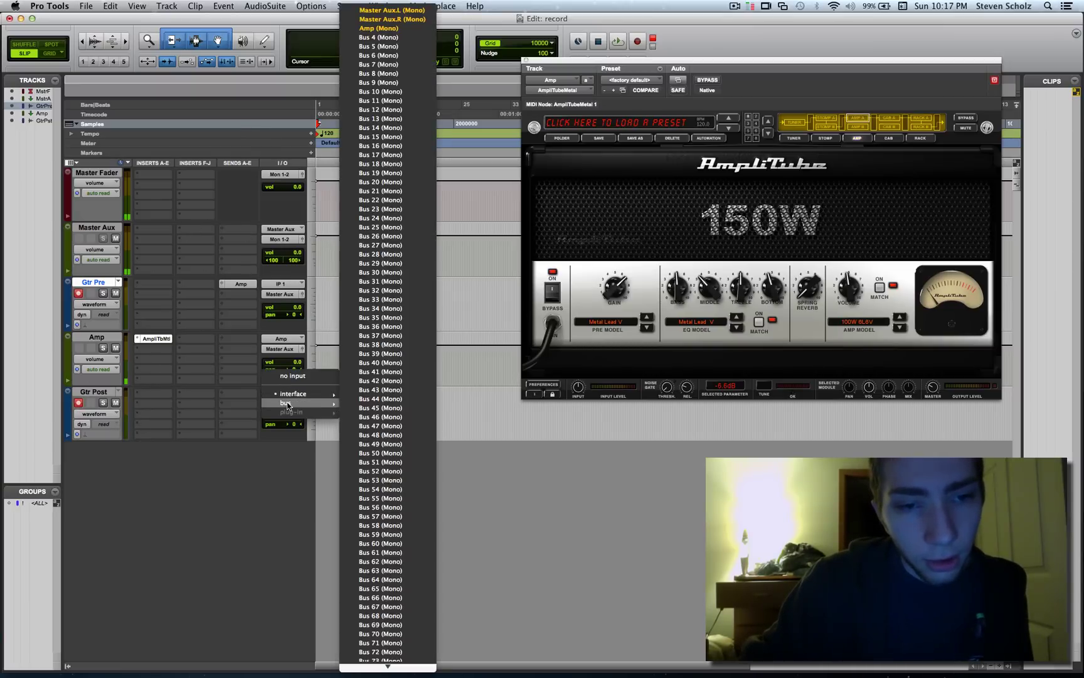
{"action": "left_click", "coordinate": [231, 407]}
{"action": "left_click", "coordinate": [97, 339]}
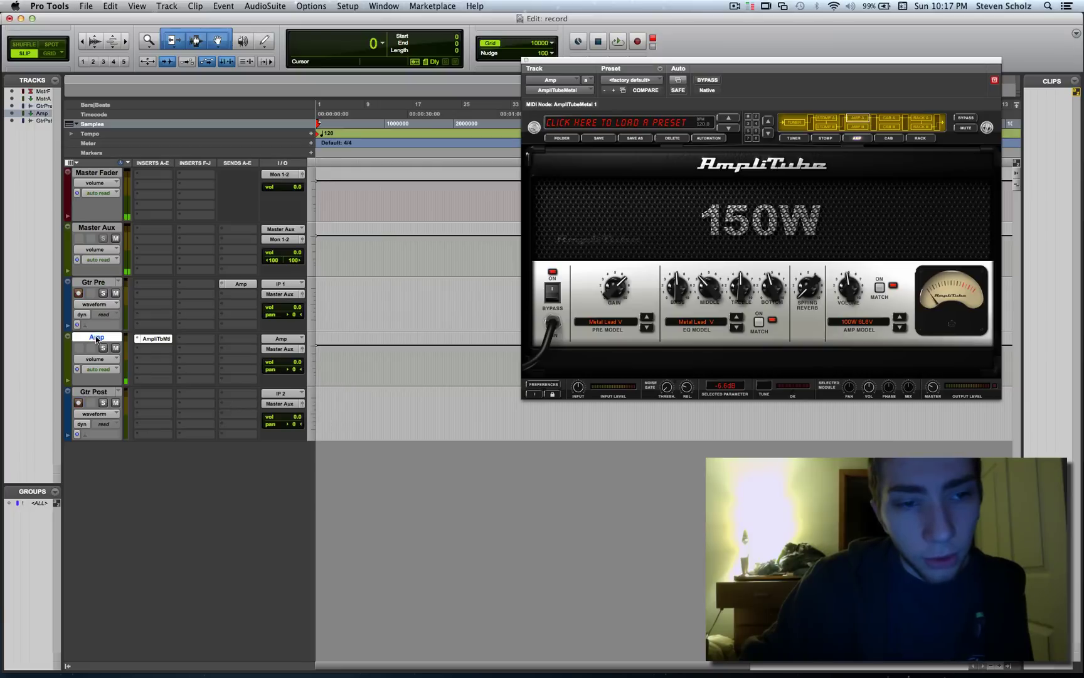
{"action": "left_click", "coordinate": [228, 339]}
{"action": "mouse_move", "coordinate": [261, 367]}
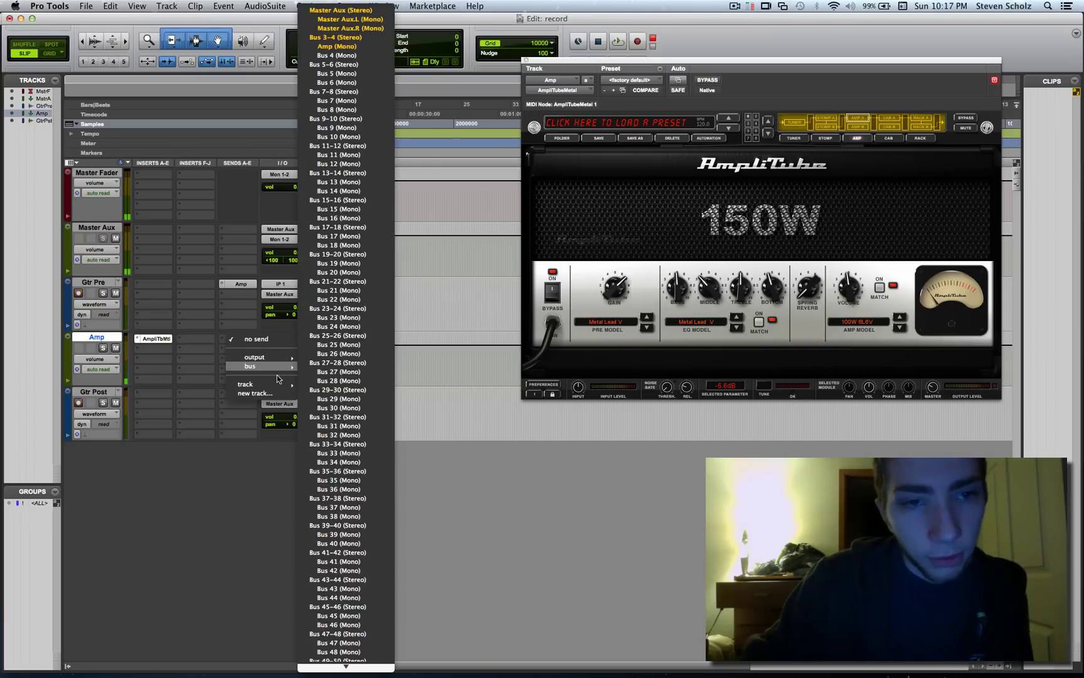
{"action": "left_click", "coordinate": [342, 57]}
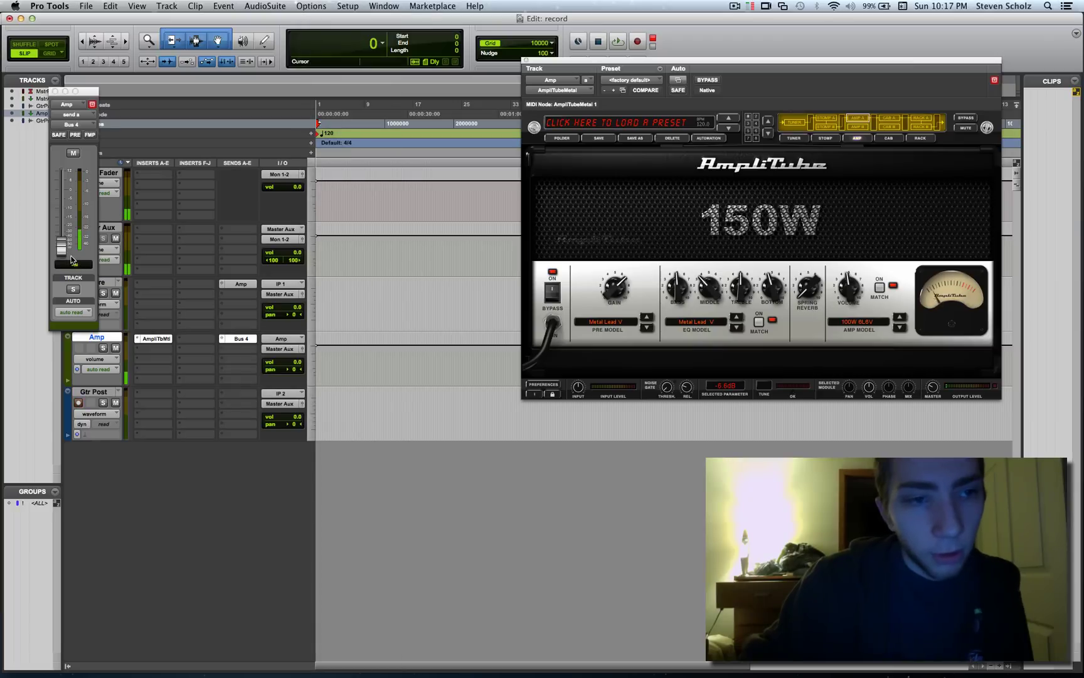
{"action": "left_click", "coordinate": [66, 233], "text": "alt"}
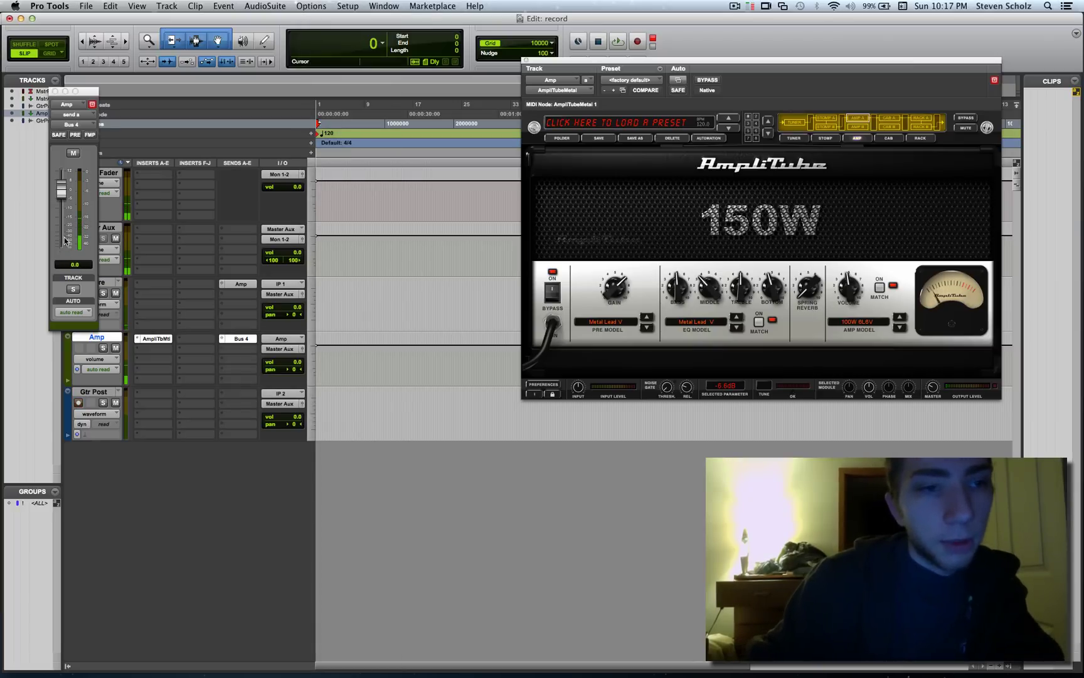
{"action": "left_click", "coordinate": [55, 91]}
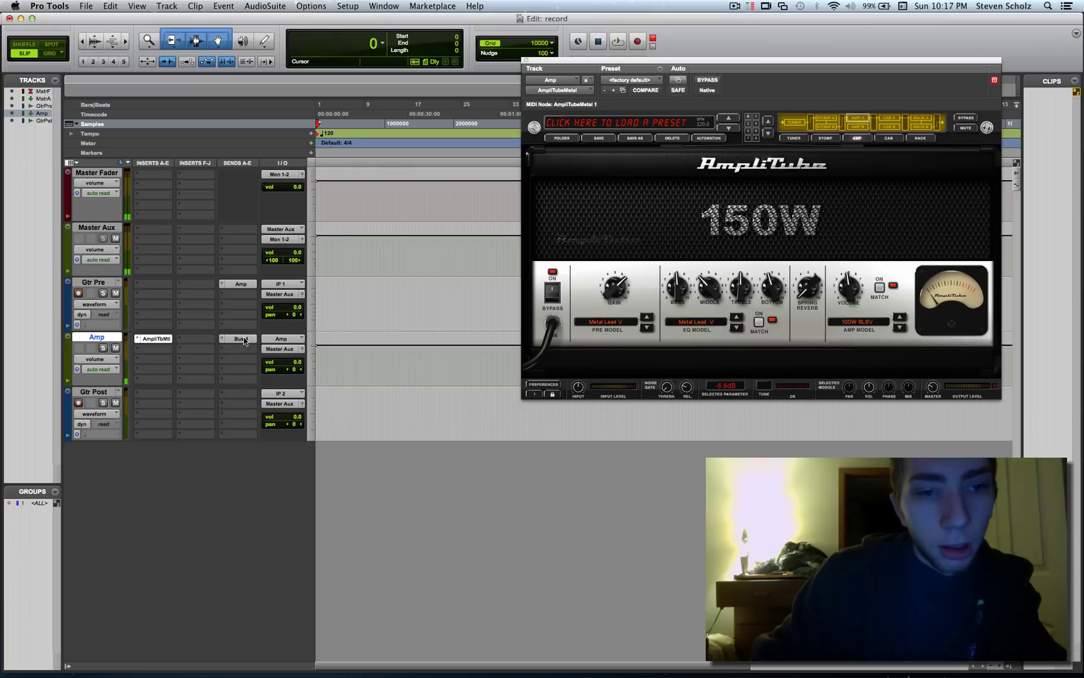
Rename the Bus 4 path to 'Gtr Post'.
{"action": "right_click", "coordinate": [239, 342]}
{"action": "left_click", "coordinate": [270, 367]}
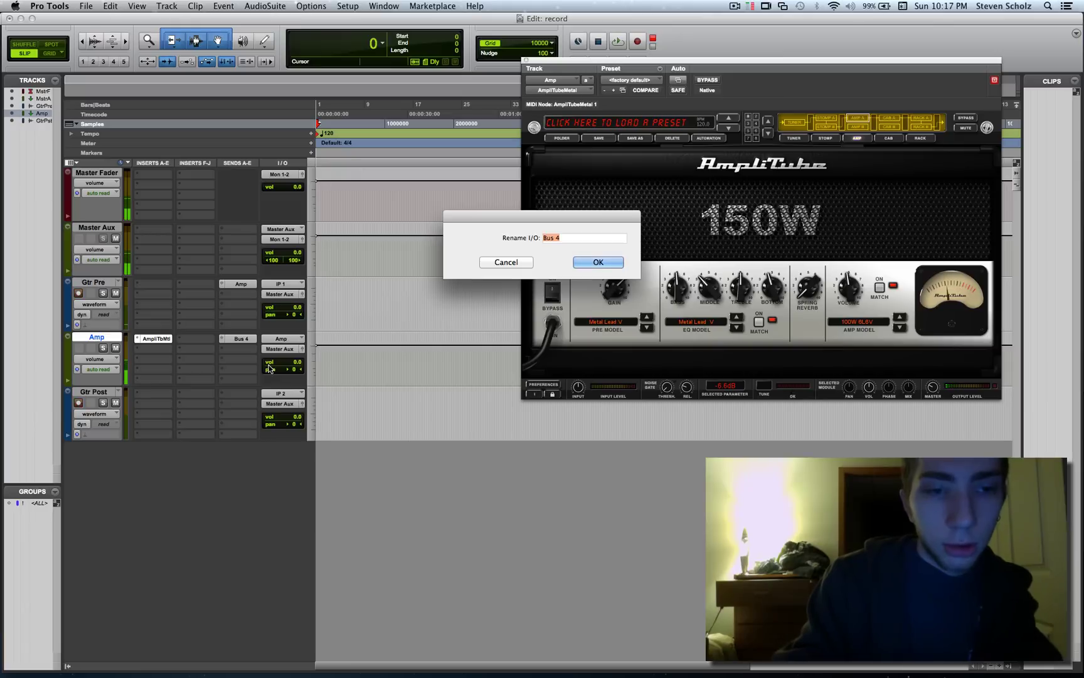
{"action": "type", "text": "Gtr Post"}
{"action": "key", "text": "Return"}
Set the Gtr Post track's input to the Gtr Post (Mono) bus and select the track.
{"action": "left_click", "coordinate": [300, 394]}
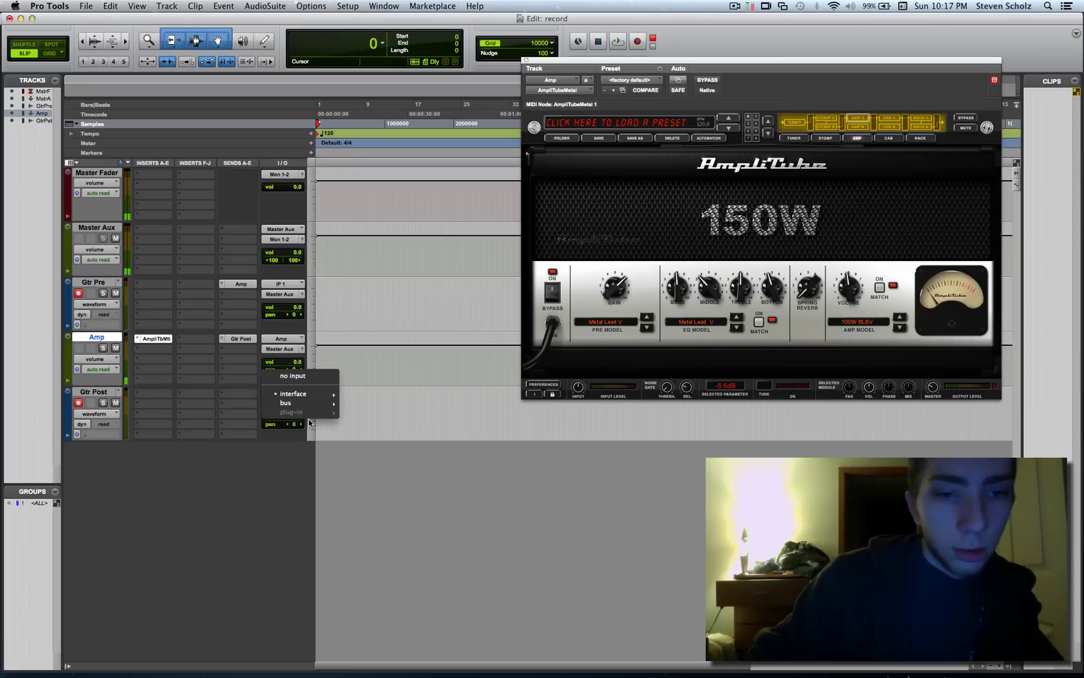
{"action": "mouse_move", "coordinate": [291, 403]}
{"action": "left_click", "coordinate": [384, 37]}
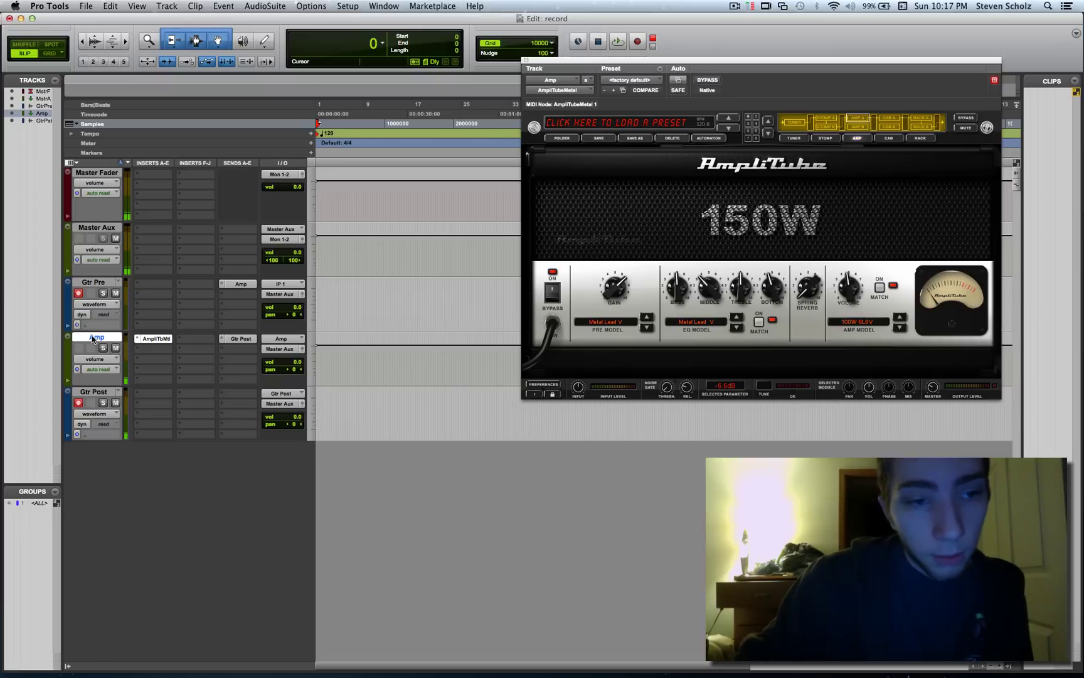
{"action": "left_click", "coordinate": [88, 394]}
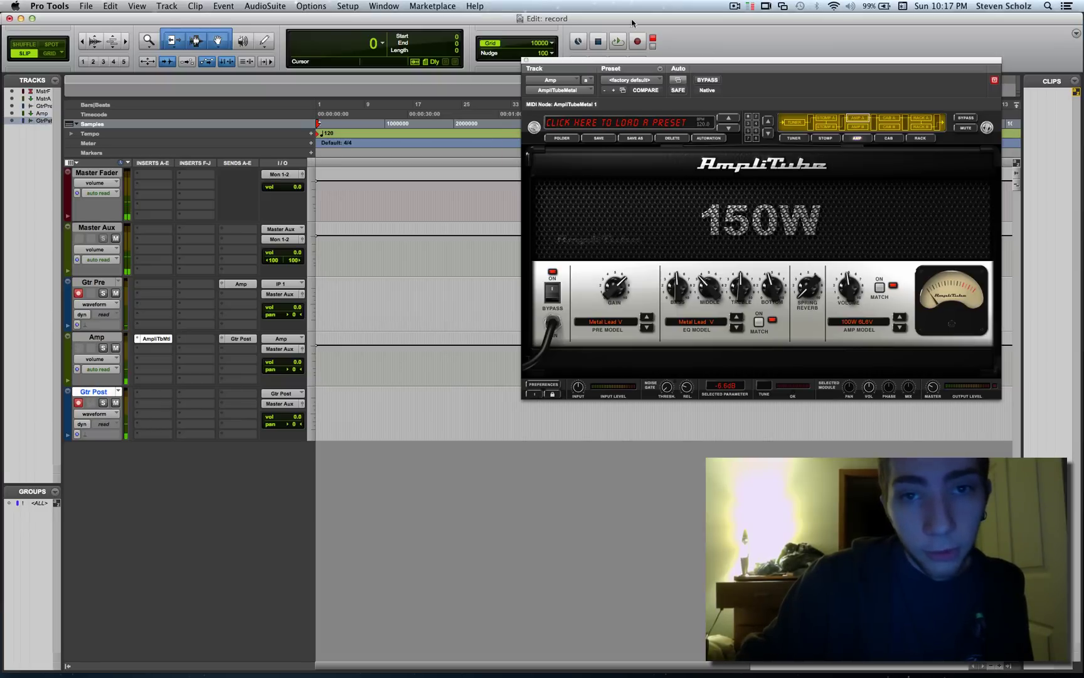
Record a short guitar take onto Gtr Pre and Gtr Post, with AmpliTube moved aside.
{"action": "left_click_drag", "start_coordinate": [567, 67], "coordinate": [627, 60]}
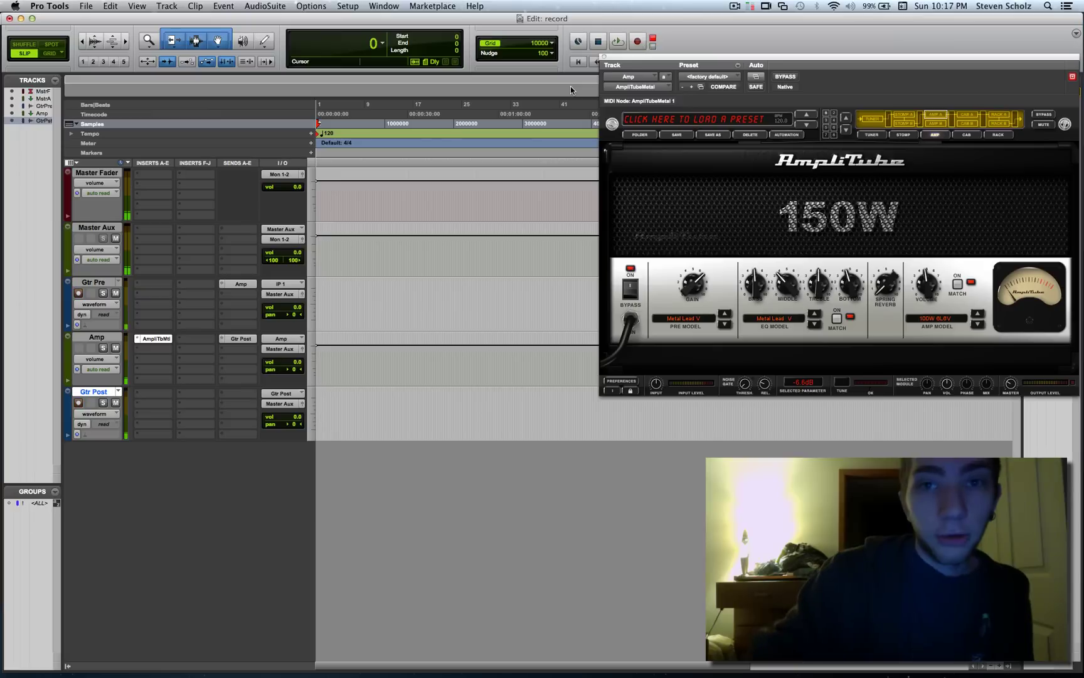
{"action": "key", "text": "super+space"}
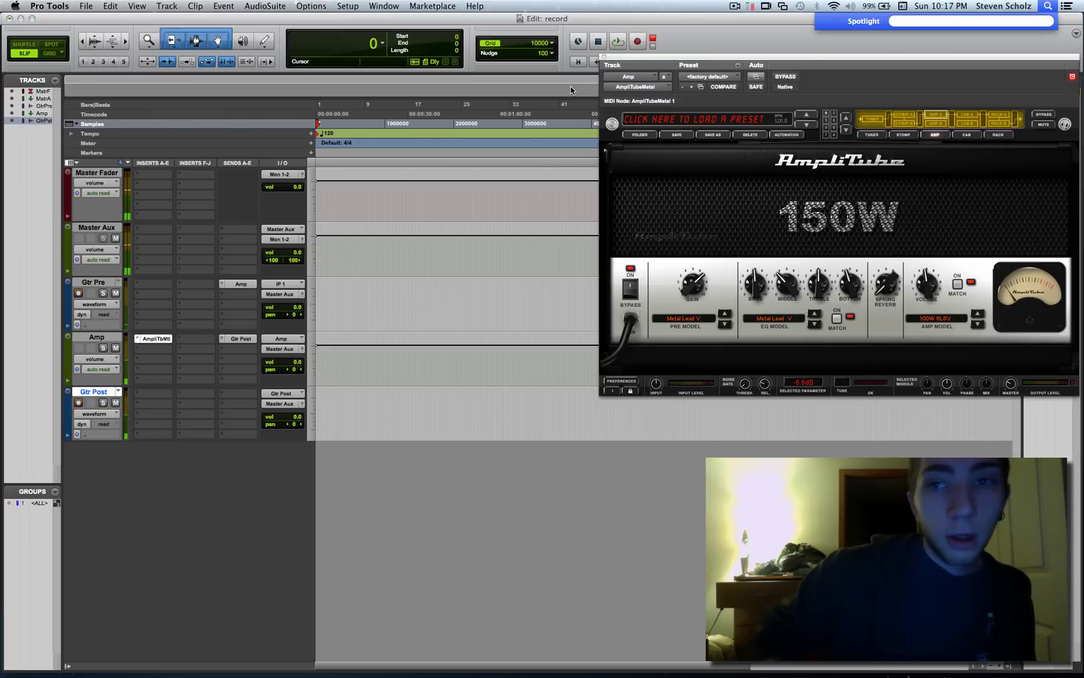
{"action": "left_click", "coordinate": [637, 42]}
{"action": "left_click", "coordinate": [618, 41]}
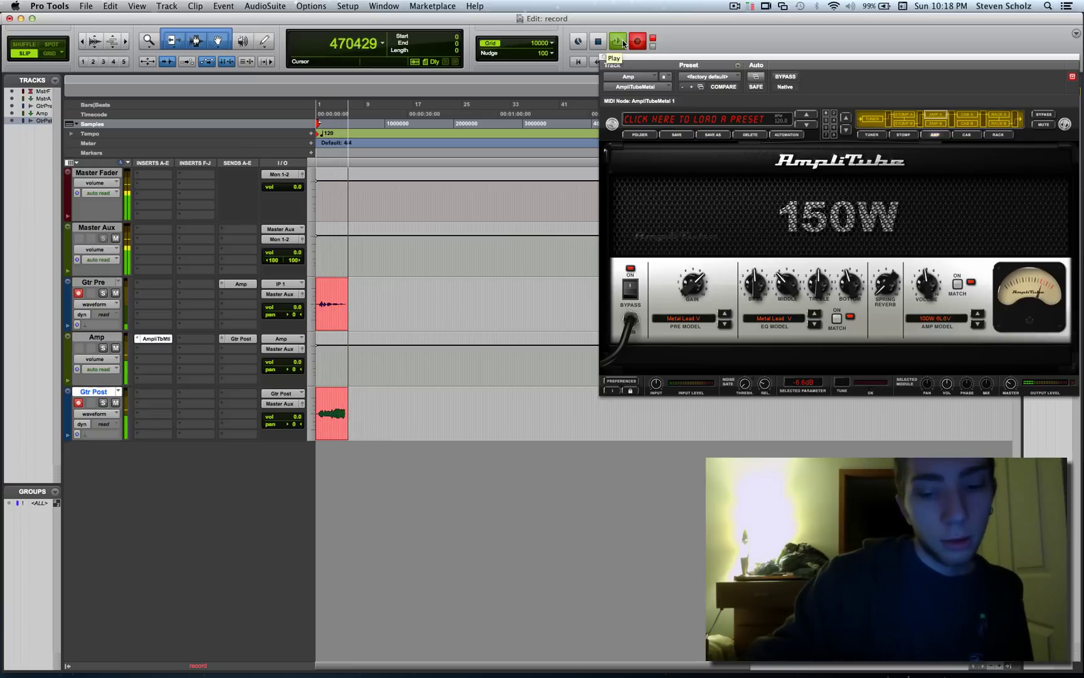
{"action": "left_click", "coordinate": [623, 44]}
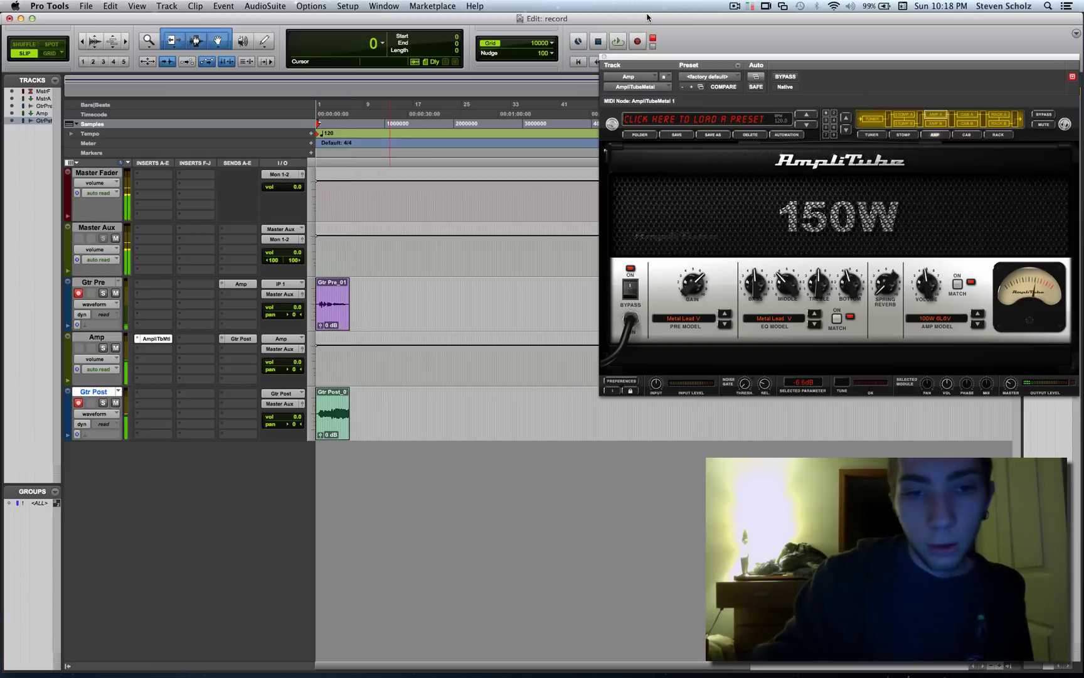
Zoom in, play back the amped Gtr Post take from inside the clip, then select Gtr Post_01.
{"action": "key", "text": "super+bracketright"}
{"action": "key", "text": "super+bracketright"}
{"action": "key", "text": "super+bracketright"}
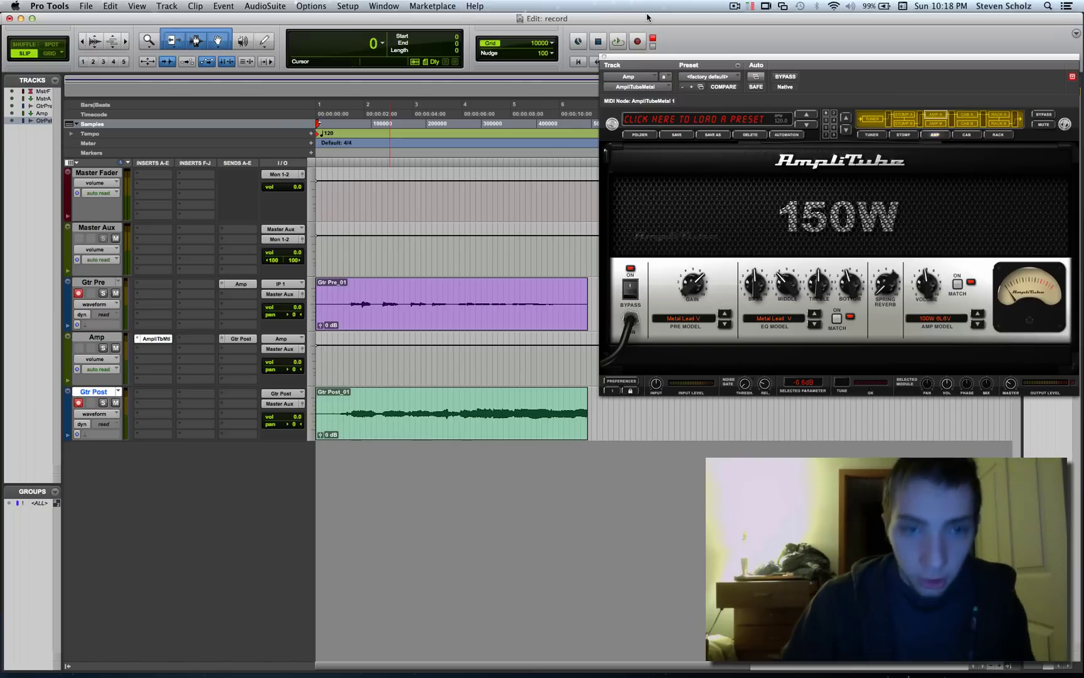
{"action": "left_click", "coordinate": [383, 407]}
{"action": "key", "text": "space"}
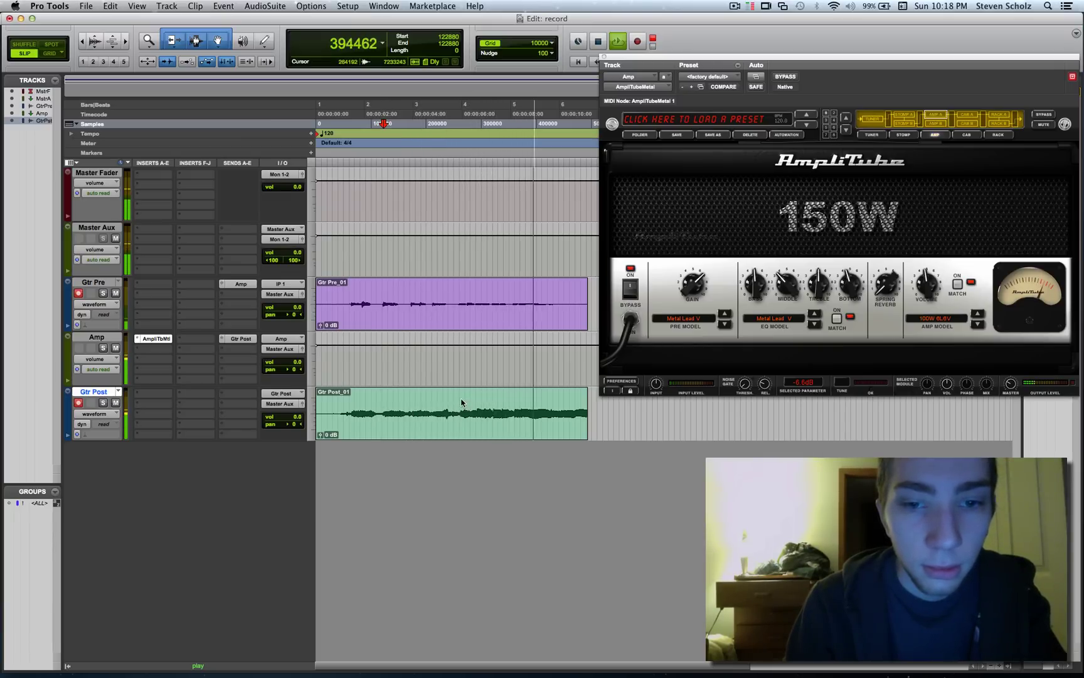
{"action": "key", "text": "space"}
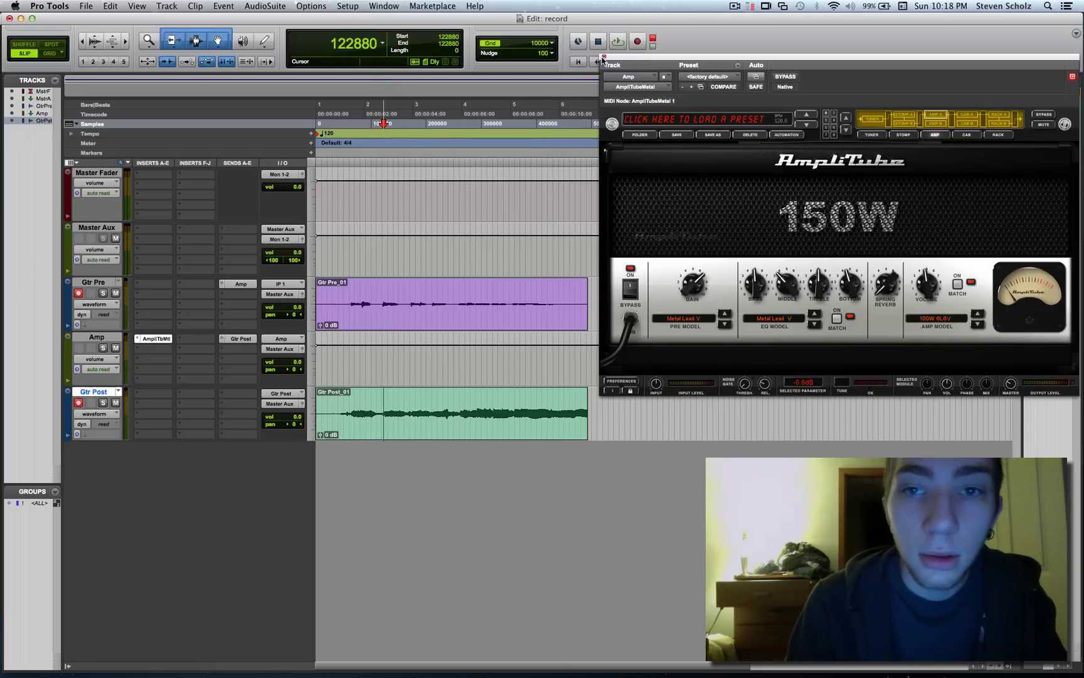
{"action": "mouse_move", "coordinate": [626, 60]}
{"action": "left_mouse_down"}
{"action": "mouse_move", "coordinate": [606, 22]}
{"action": "mouse_move", "coordinate": [641, 49]}
{"action": "left_mouse_up"}
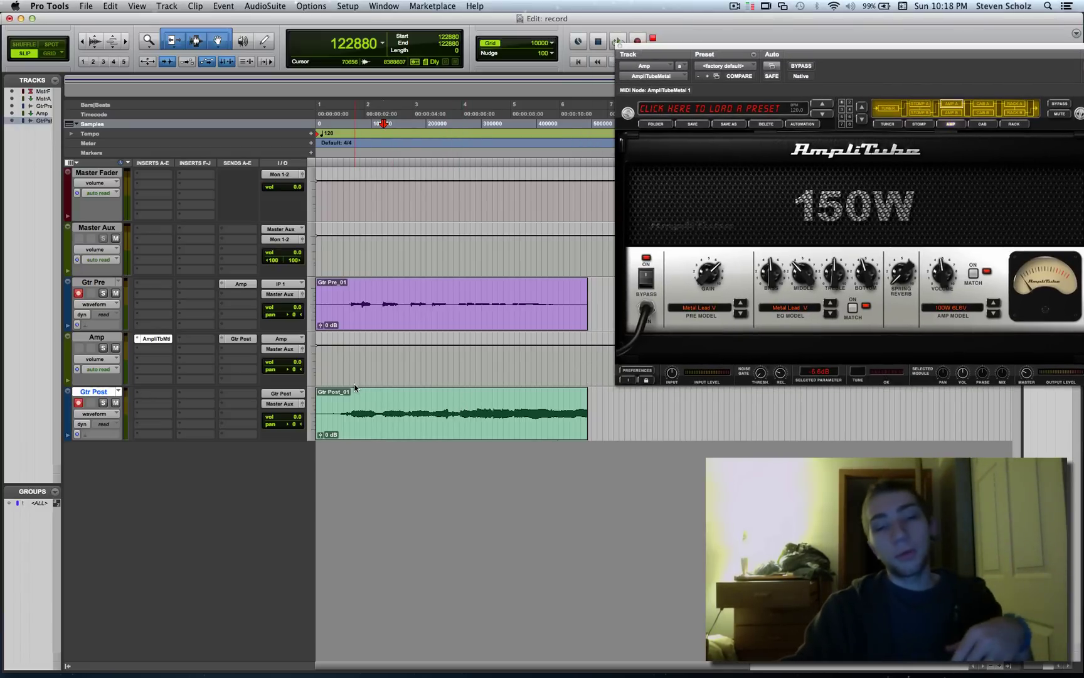
{"action": "left_click", "coordinate": [407, 422]}
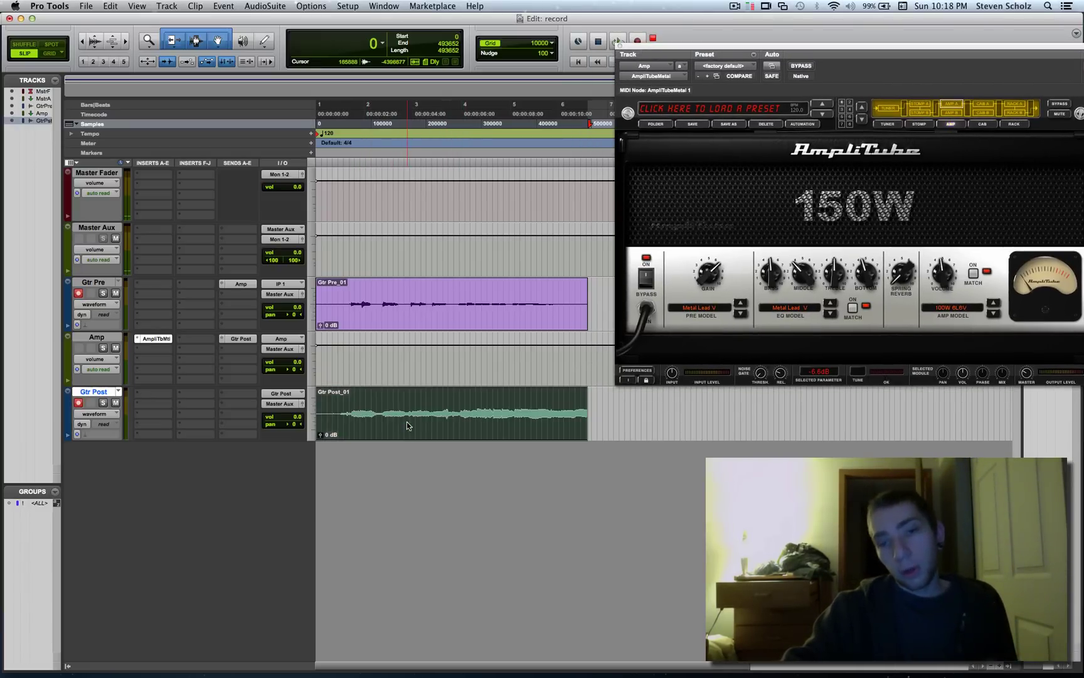
{"action": "left_click_drag", "start_coordinate": [681, 52], "coordinate": [691, 110]}
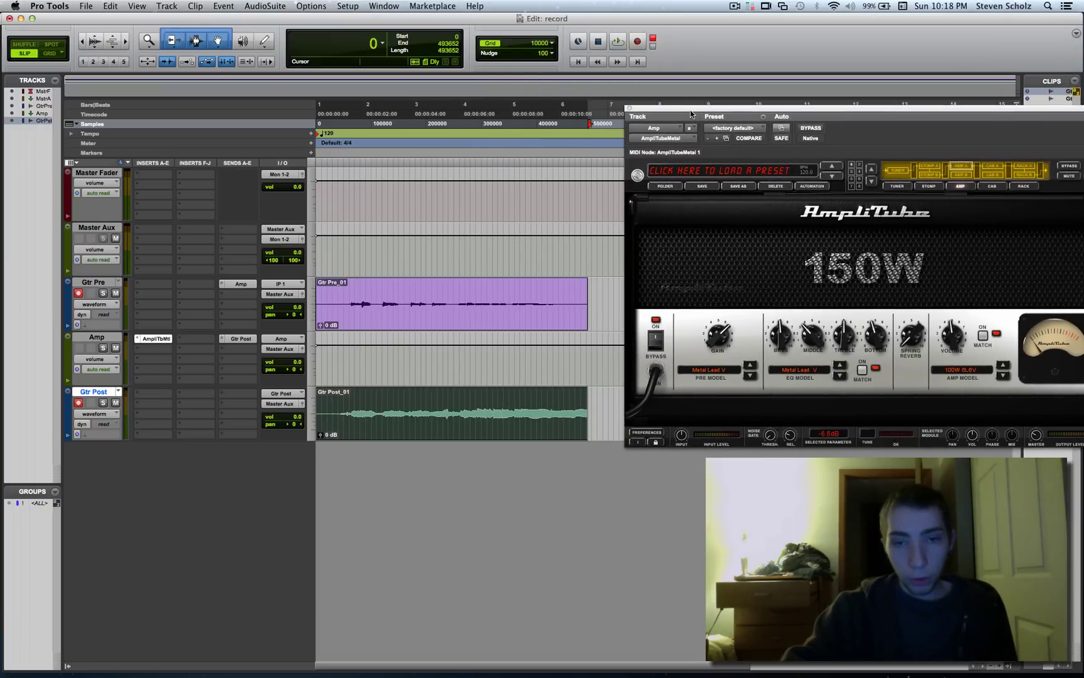
Load the Soft > Banjo preset into the AmpliTube amp on the Amp track.
{"action": "left_click", "coordinate": [785, 172]}
{"action": "mouse_move", "coordinate": [666, 210]}
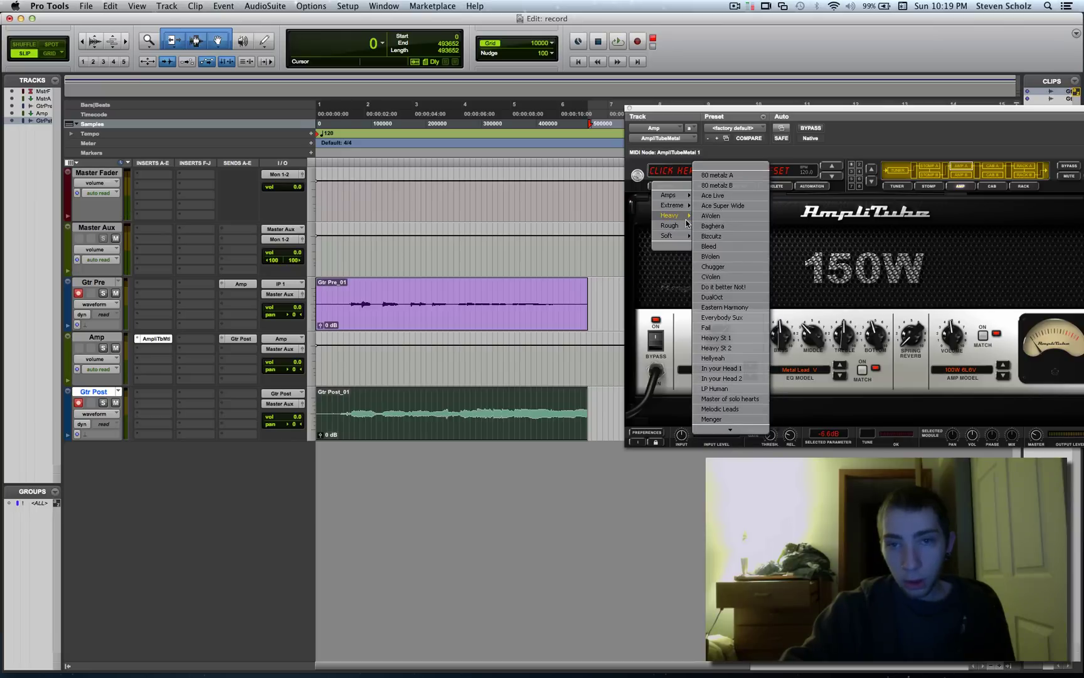
{"action": "mouse_move", "coordinate": [678, 243]}
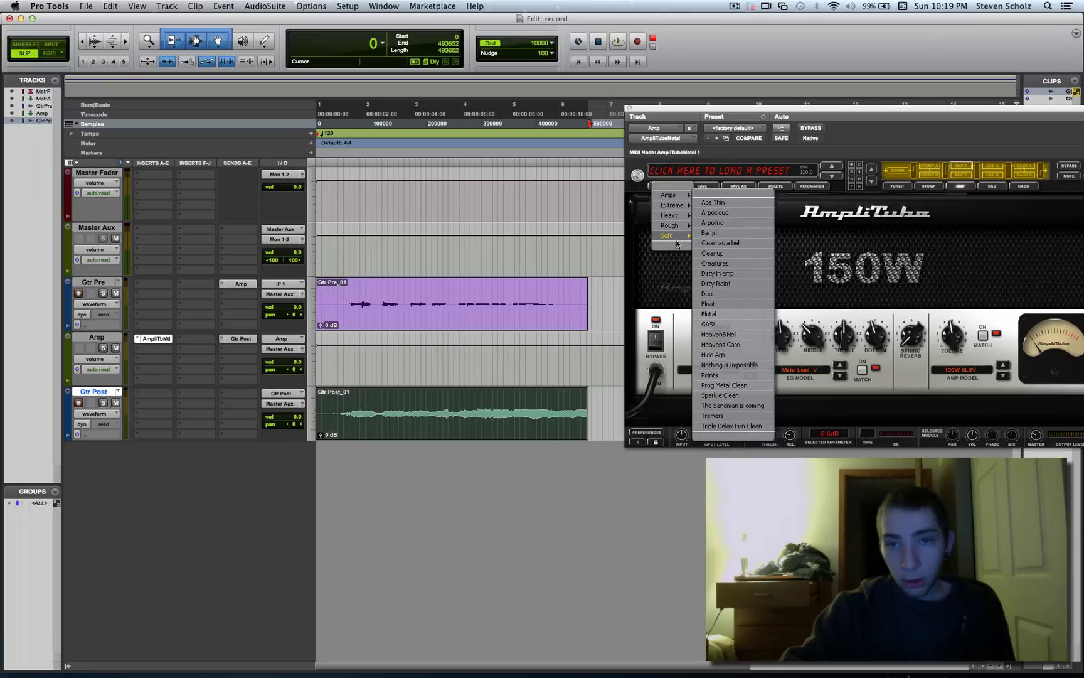
{"action": "left_click", "coordinate": [746, 236]}
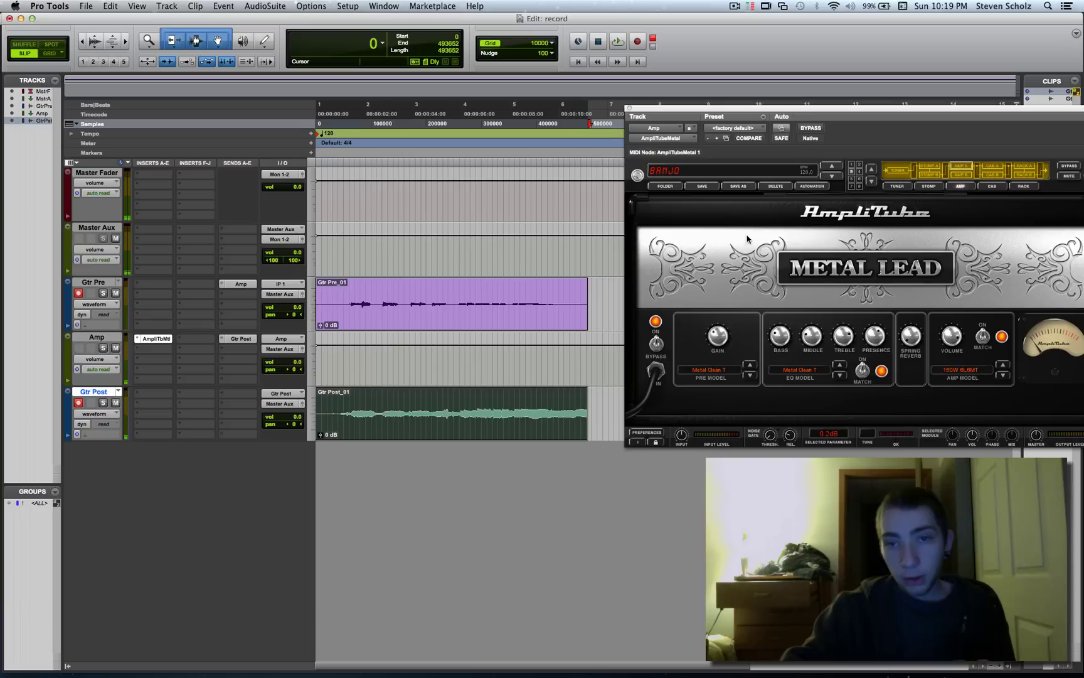
{"action": "left_click_drag", "start_coordinate": [693, 110], "coordinate": [687, 106]}
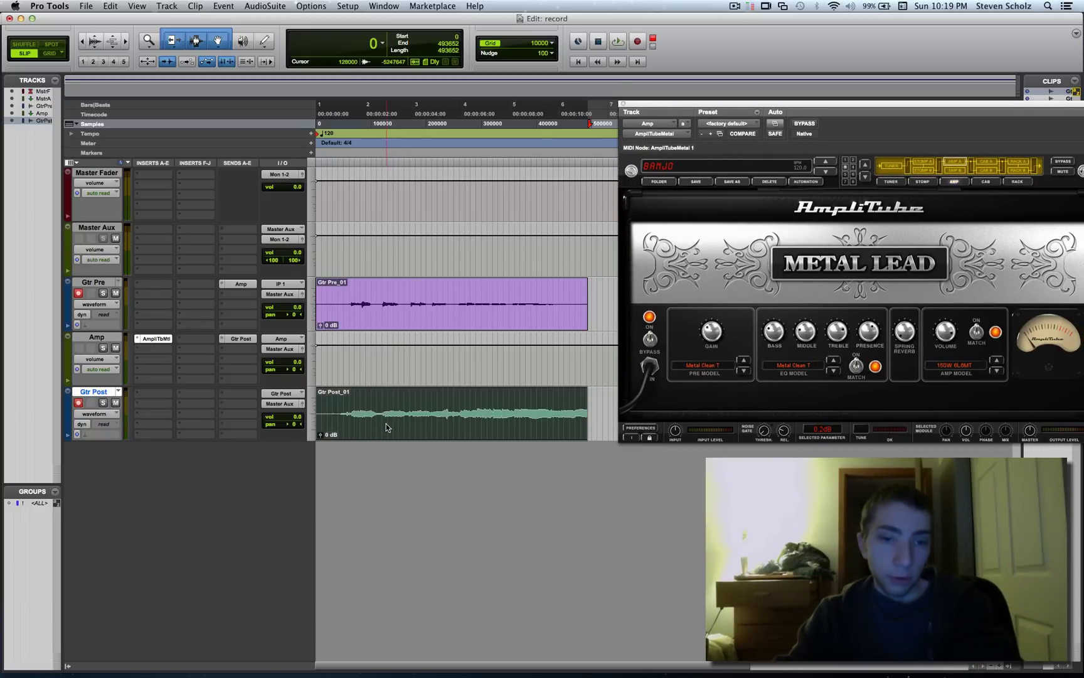
Delete the Gtr Post_01 clip and place the record start at 158720 in Gtr Pre_01.
{"action": "key", "text": "Delete"}
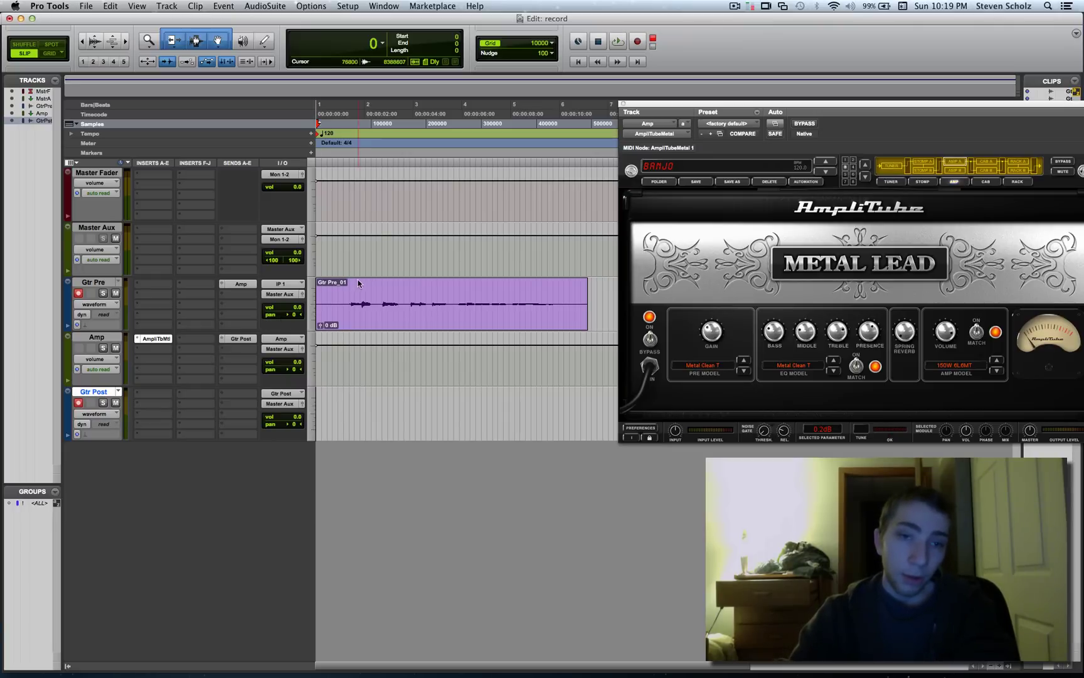
{"action": "left_click", "coordinate": [347, 289]}
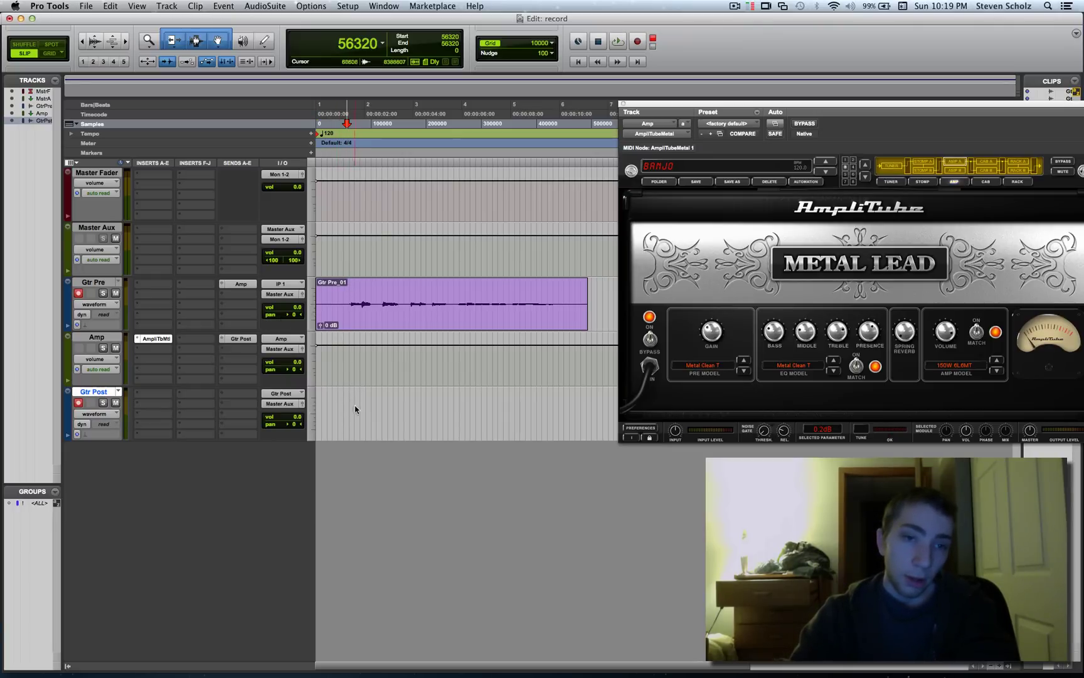
{"action": "left_click", "coordinate": [451, 321]}
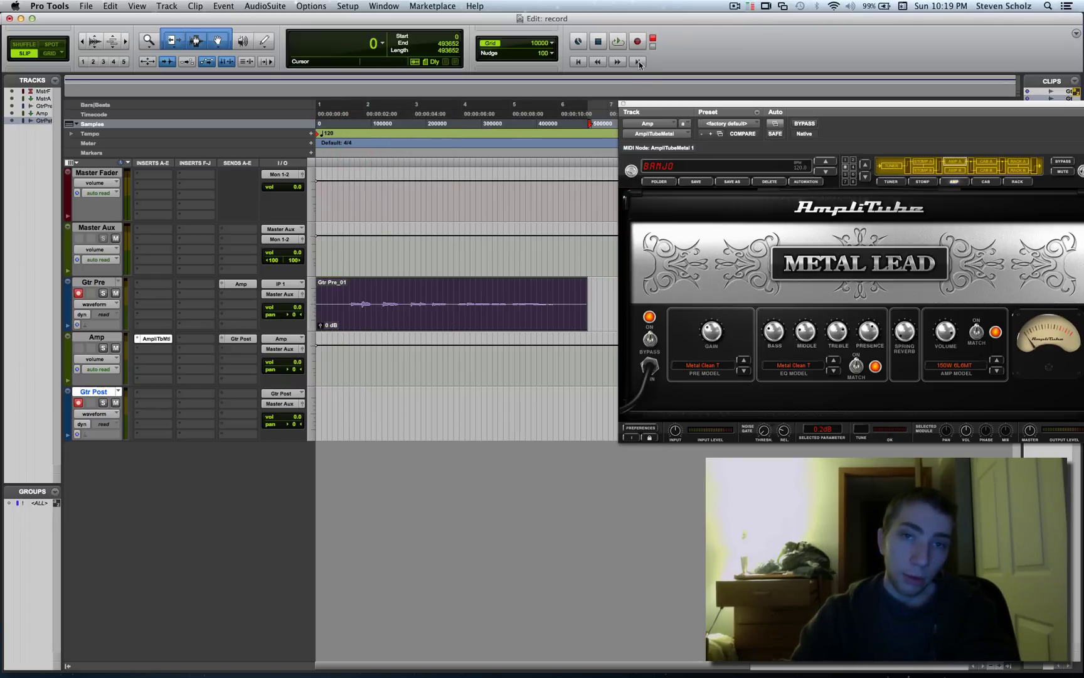
{"action": "left_click", "coordinate": [404, 293]}
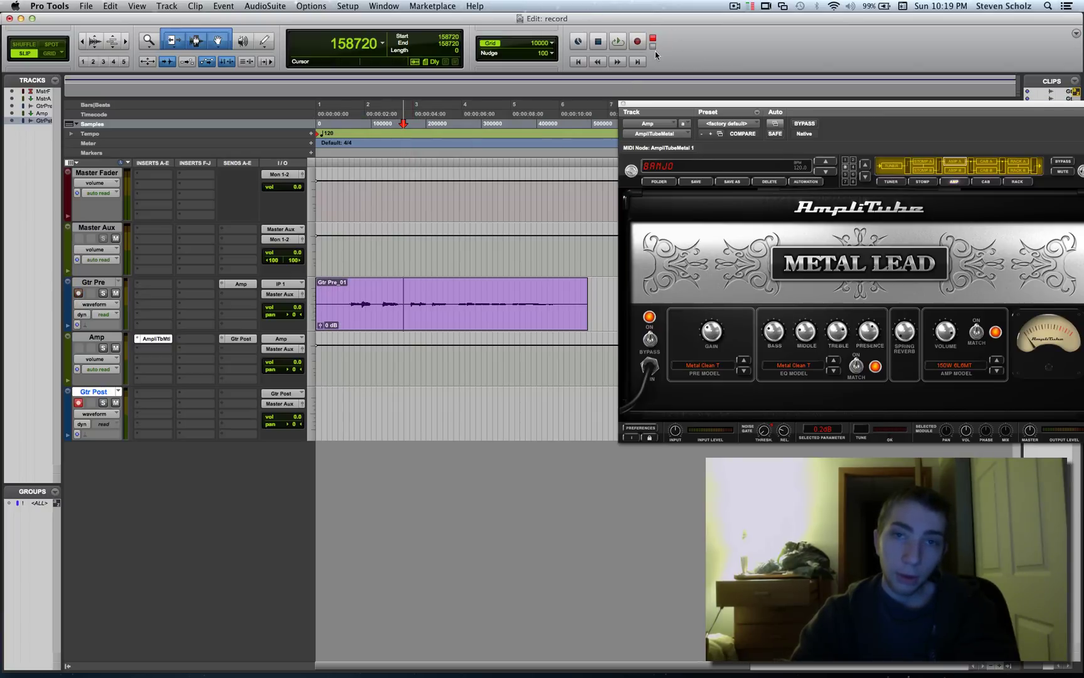
Record the new Gtr Post_02 take through the Banjo preset and select it.
{"action": "left_click", "coordinate": [637, 41]}
{"action": "left_click", "coordinate": [617, 42]}
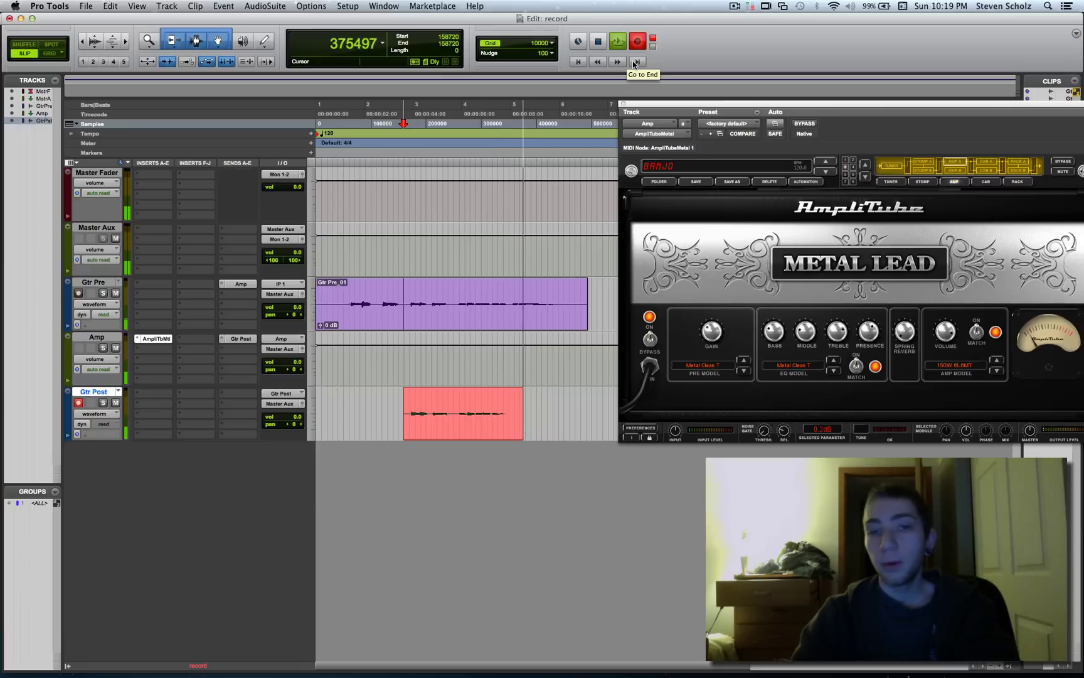
{"action": "key", "text": "space"}
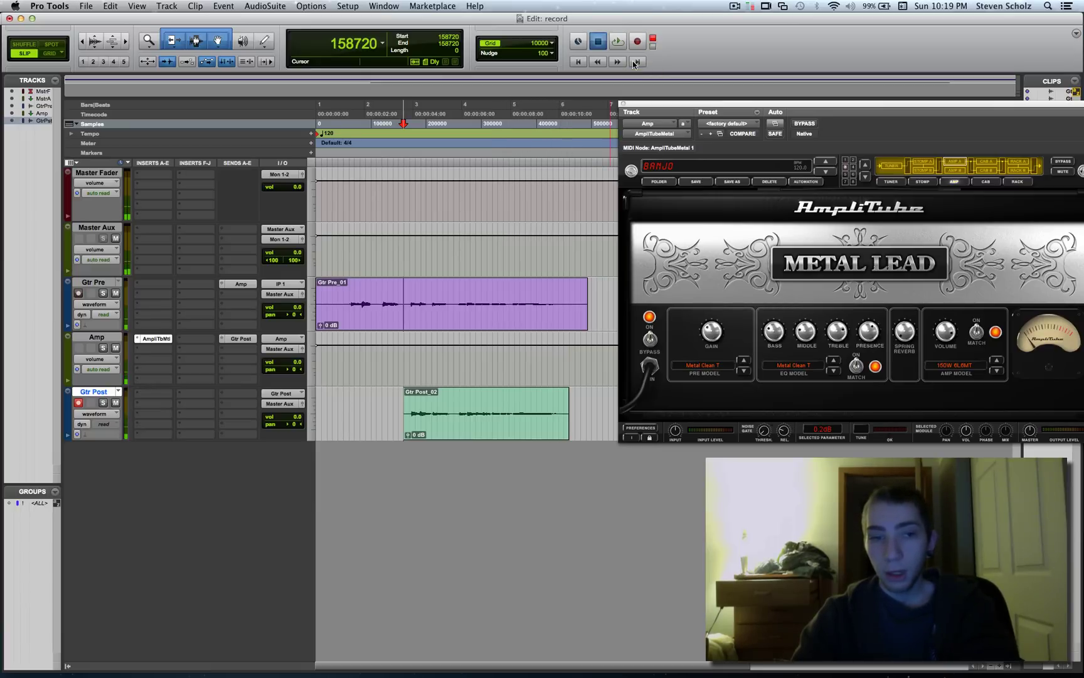
{"action": "left_click", "coordinate": [451, 426]}
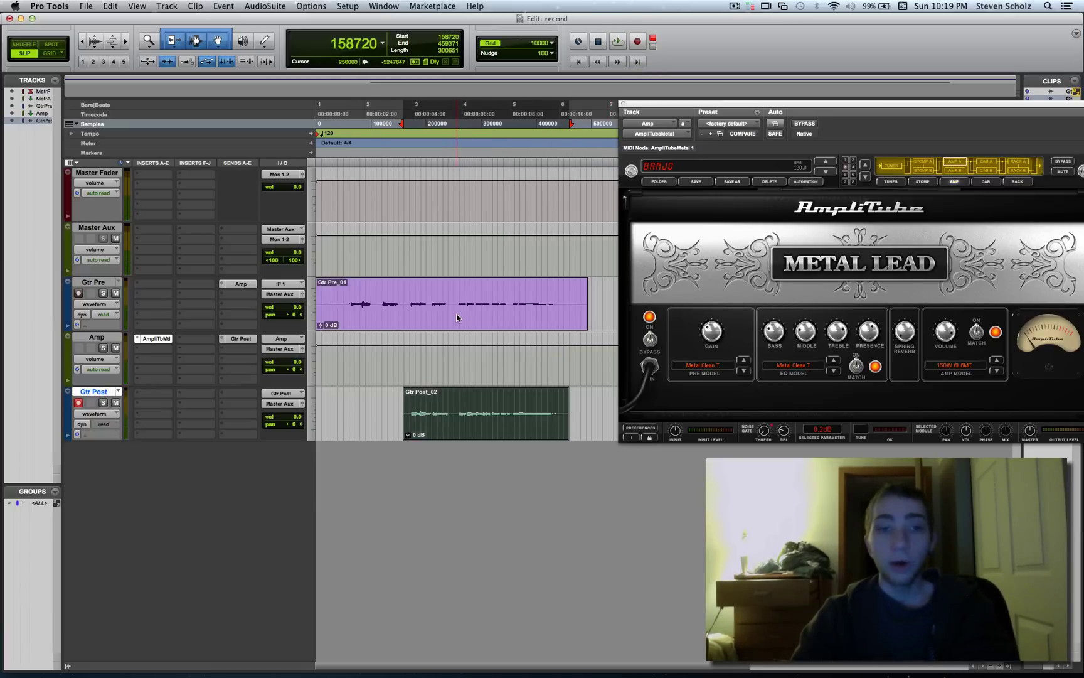
{"action": "left_click", "coordinate": [457, 317]}
{"action": "left_click", "coordinate": [469, 433]}
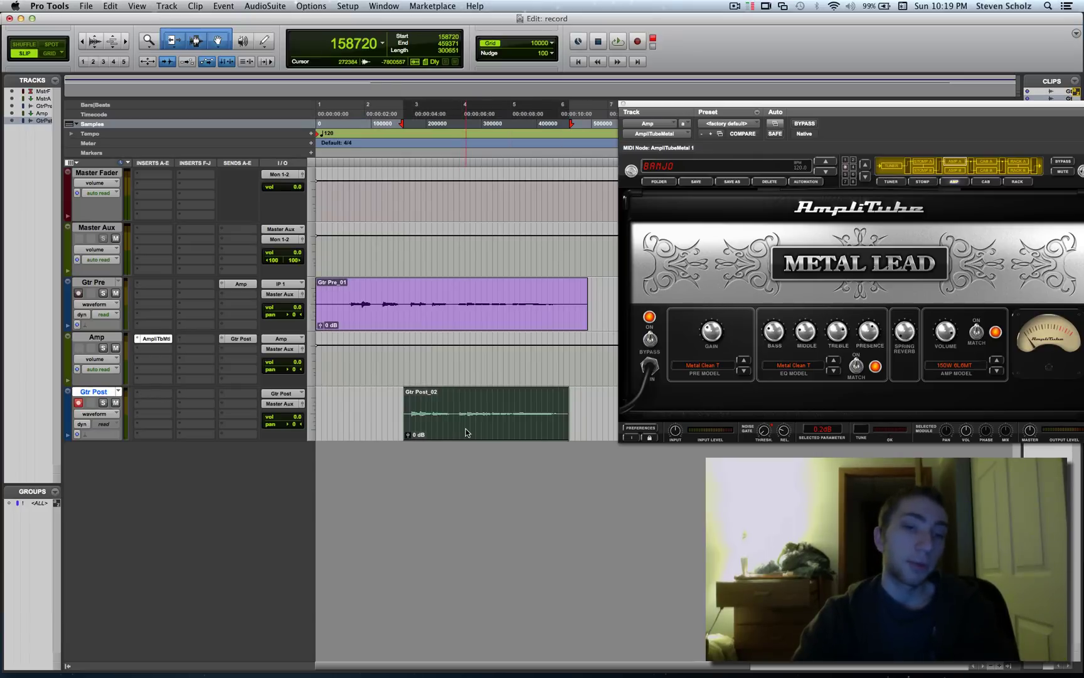